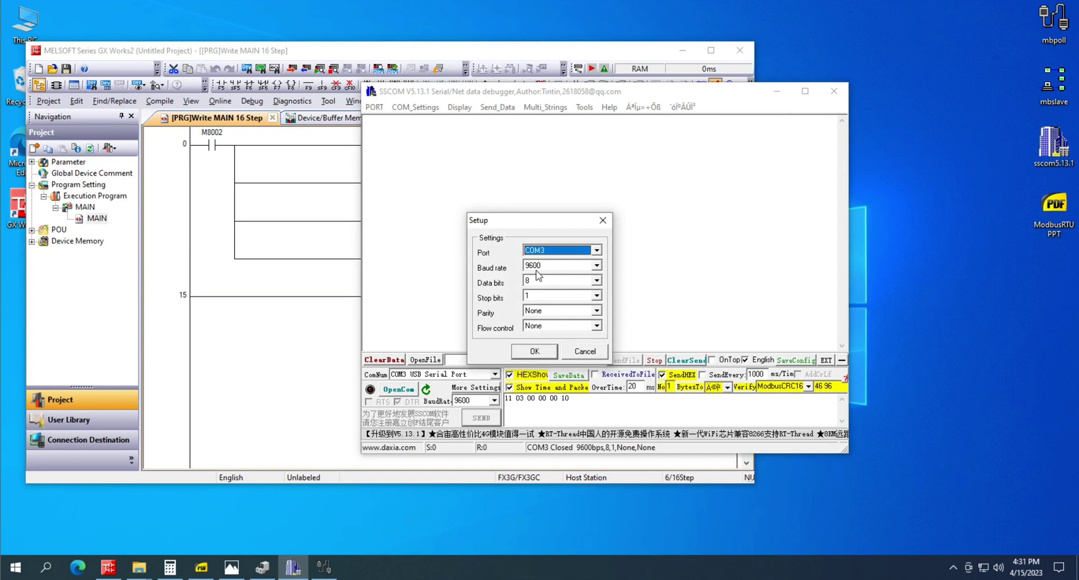
# Check the available ports in the serial setup and look up the USB serial converter's COM number in Device Manager
pyautogui.click(597, 253)
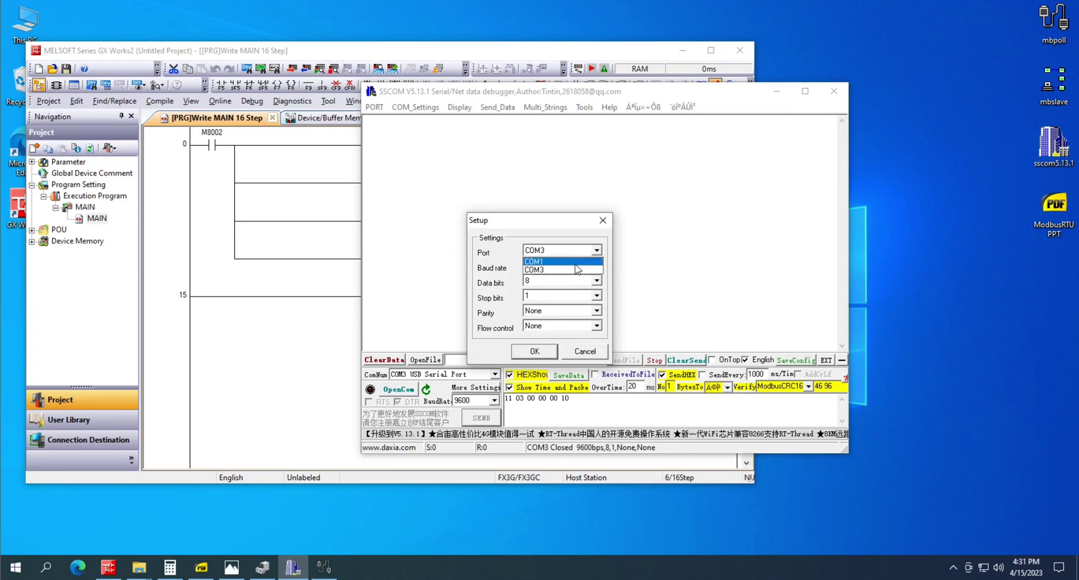
pyautogui.click(565, 259)
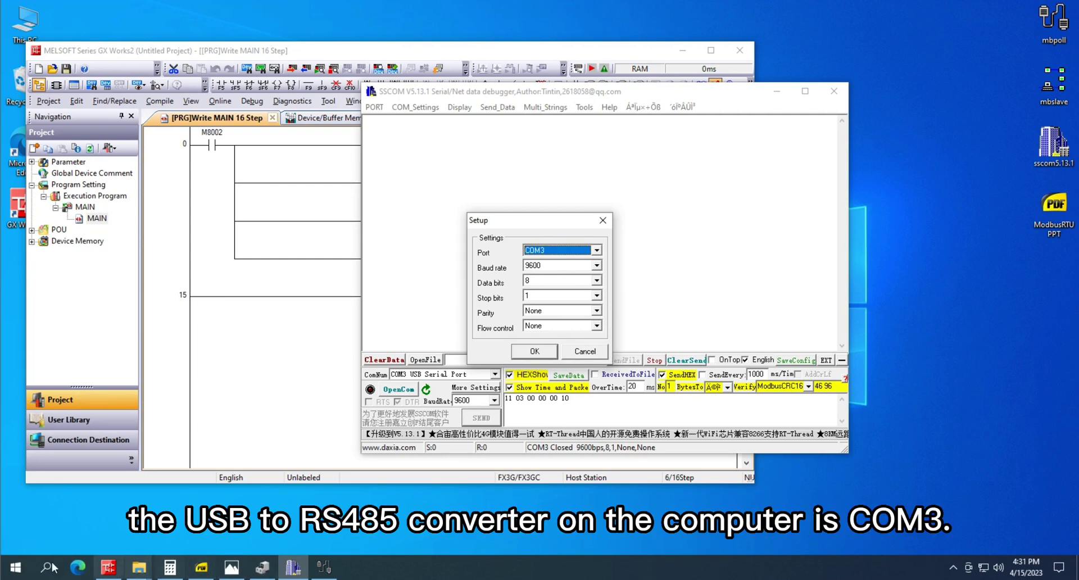
pyautogui.click(15, 568)
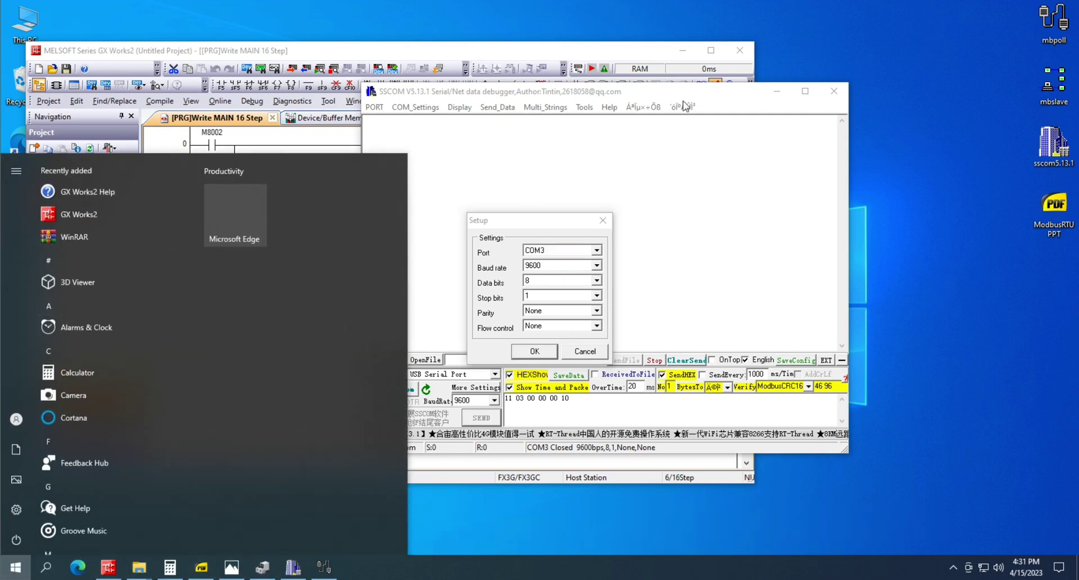
pyautogui.click(581, 265)
pyautogui.rightClick(15, 567)
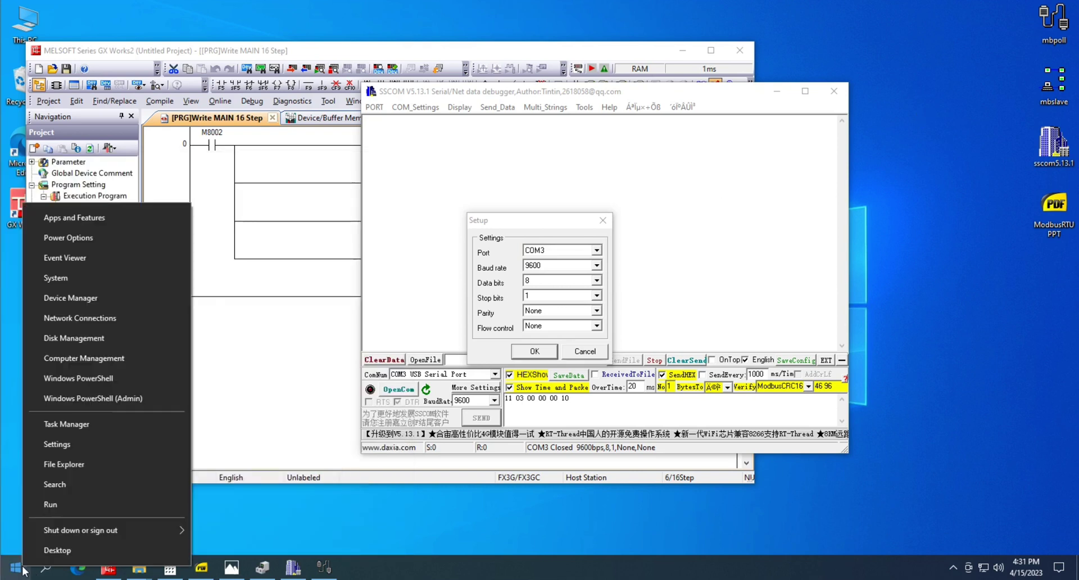
pyautogui.click(76, 297)
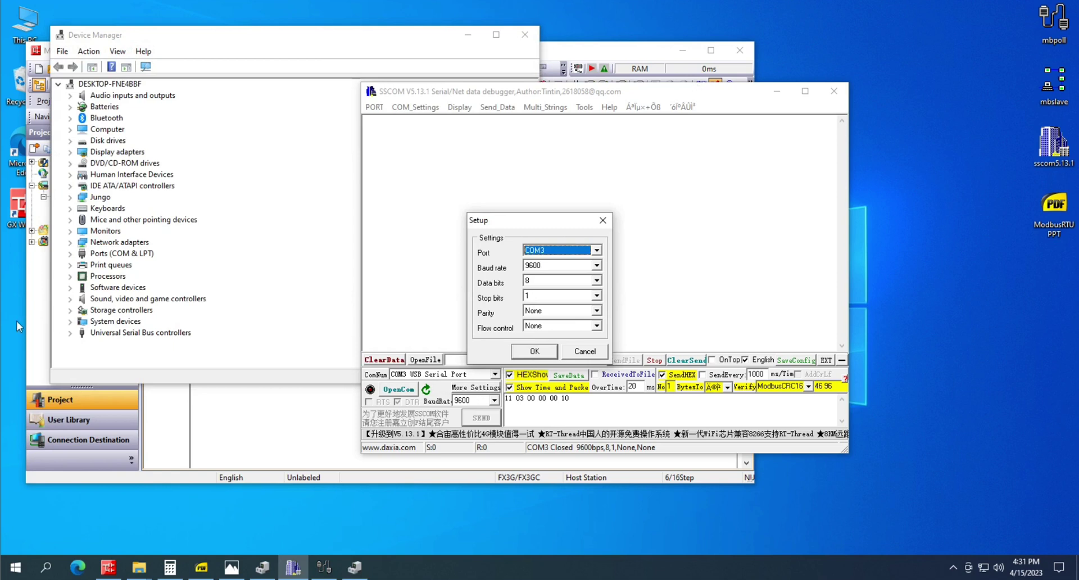
pyautogui.click(70, 254)
pyautogui.click(149, 276)
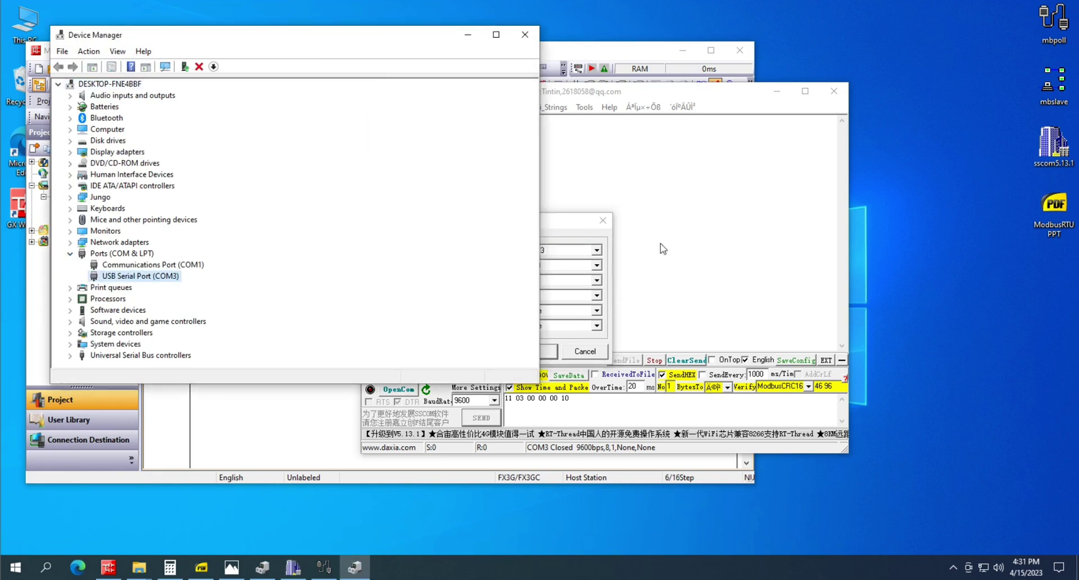
# View the Wiring.png photo of the PLC and the USB to RS485 converter, and close it
pyautogui.click(697, 251)
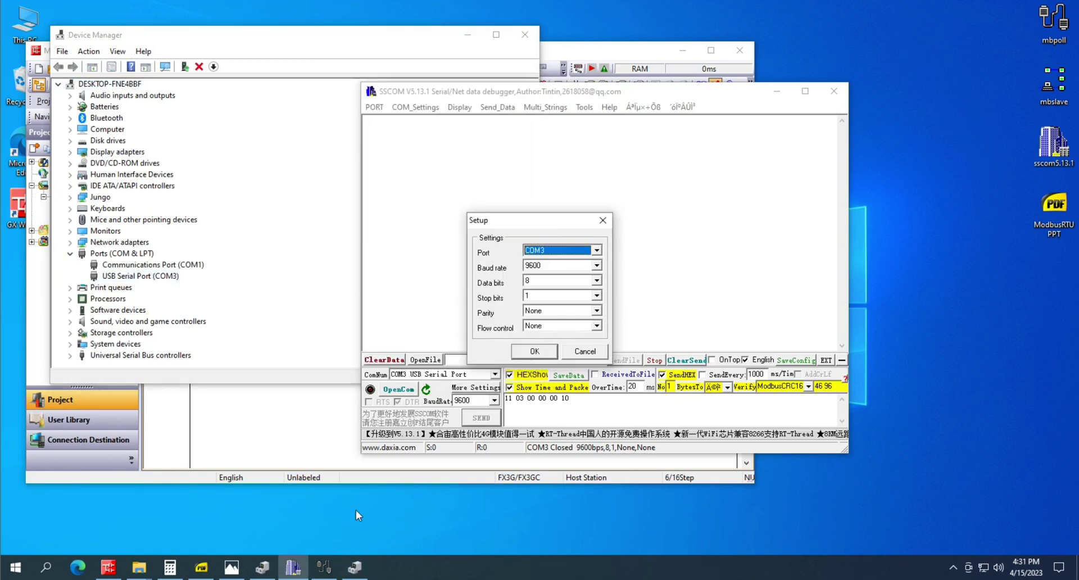
pyautogui.click(232, 566)
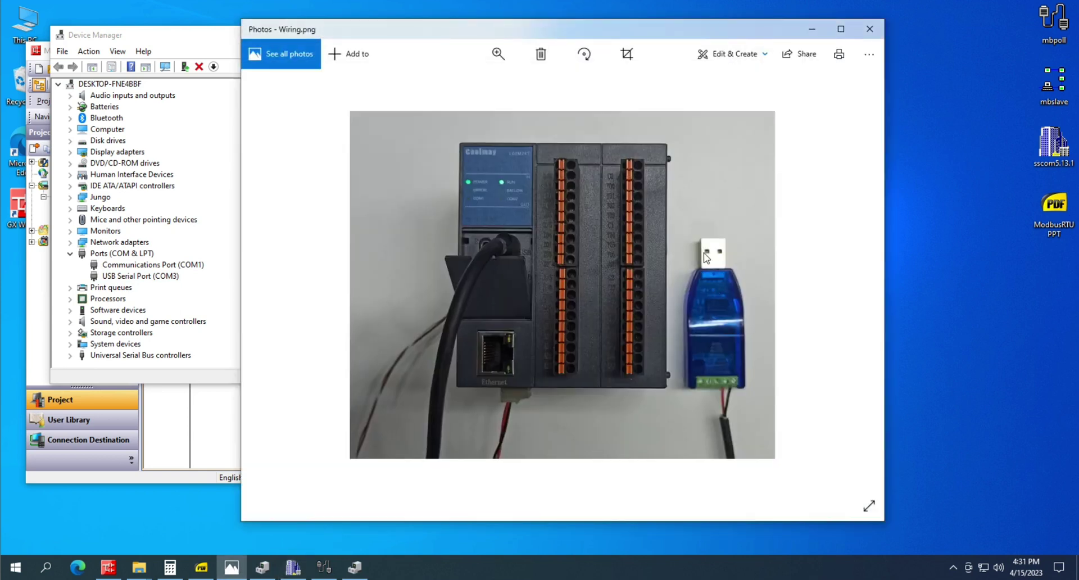
pyautogui.click(870, 29)
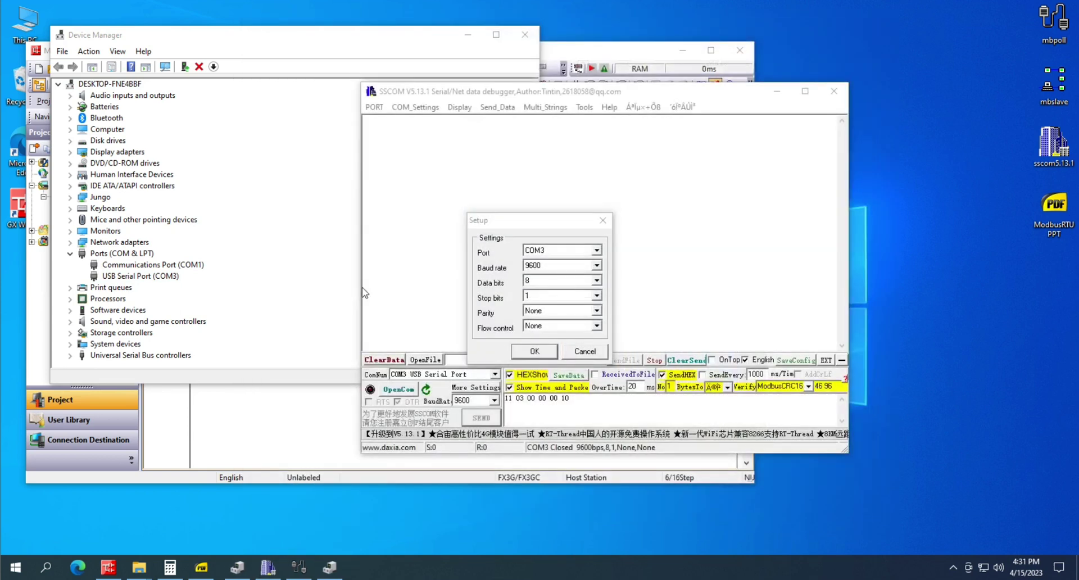
# Confirm the serial setup with port COM3, 9600 baud, 8 data bits, 1 stop bit and no parity, and open the port
pyautogui.click(534, 352)
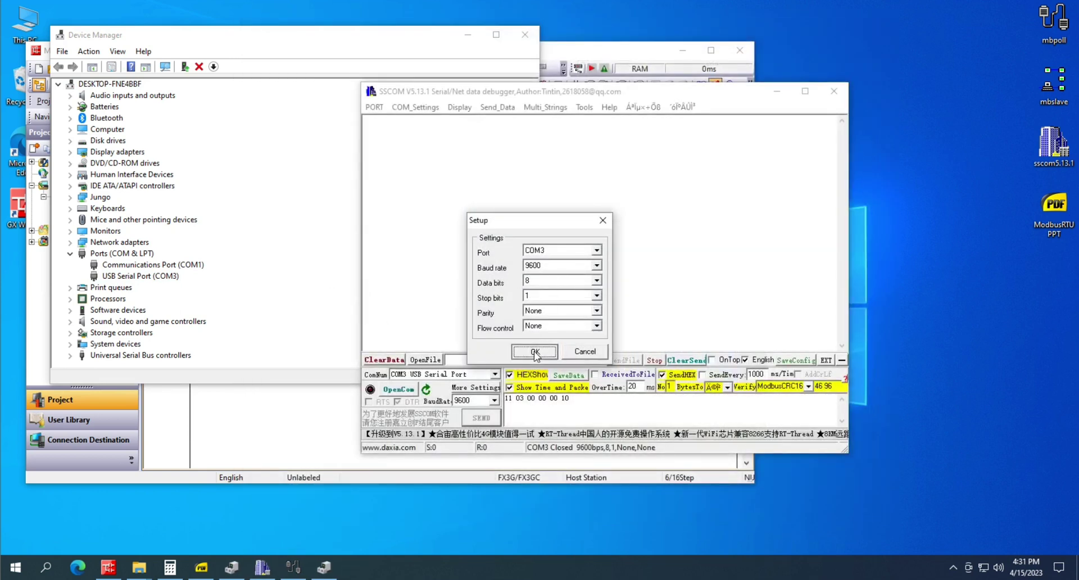
pyautogui.click(525, 34)
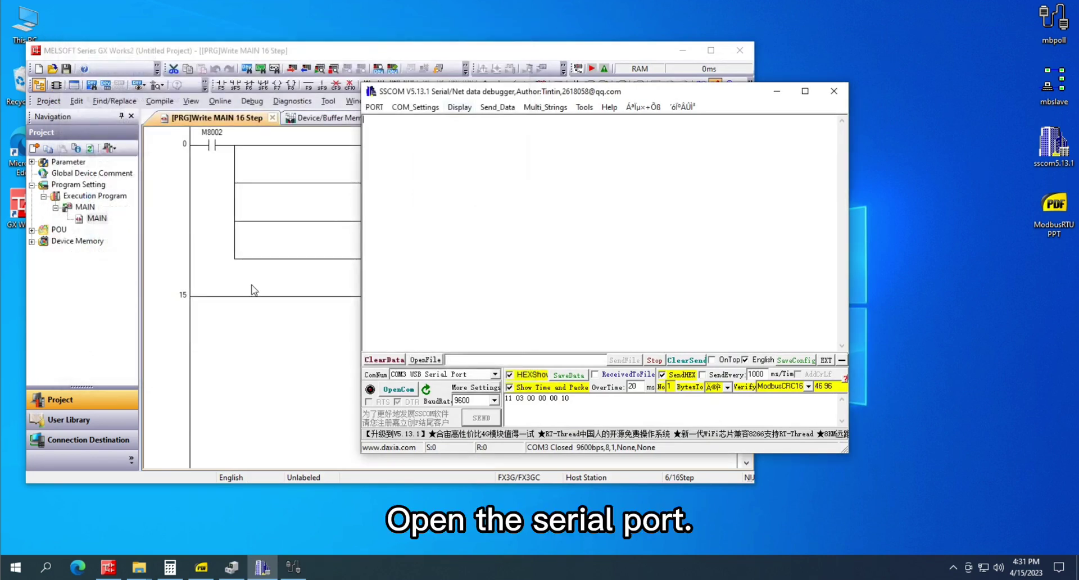
pyautogui.moveTo(474, 92); pyautogui.dragTo(569, 86)
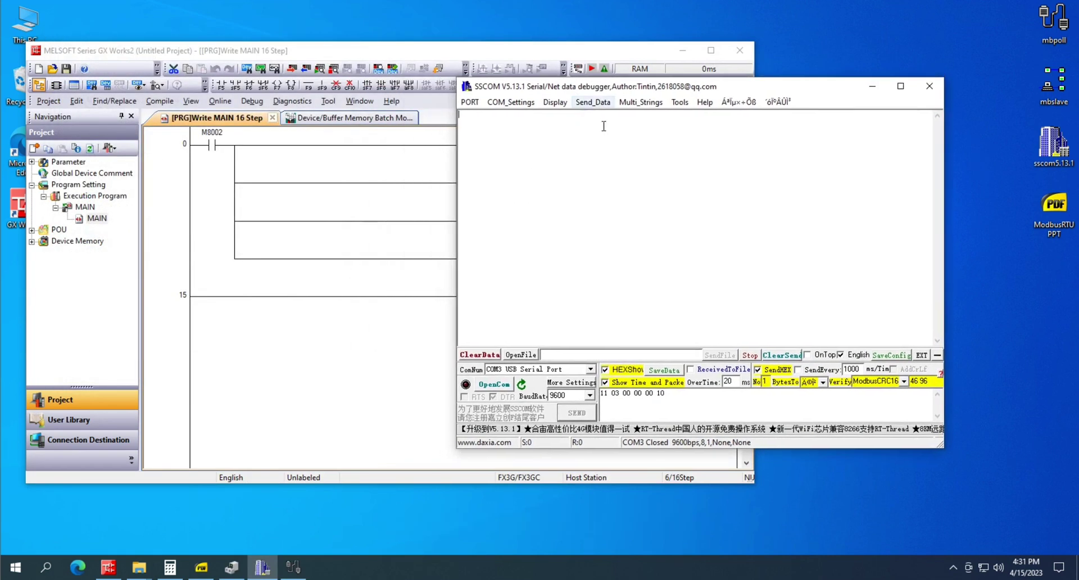
pyautogui.click(504, 387)
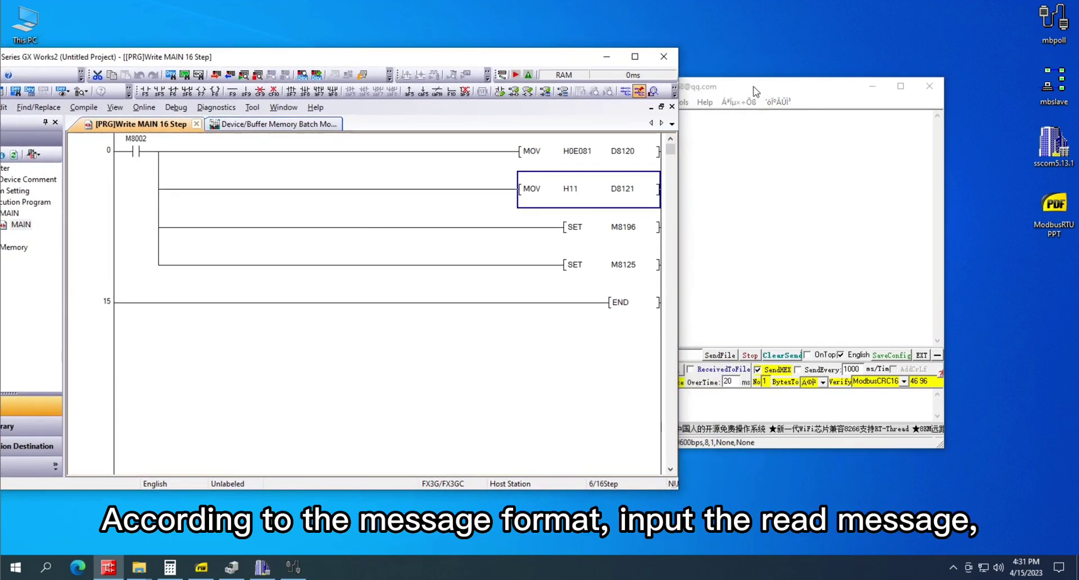
# Arrange the SSCOM and GX Works2 windows so both are accessible, with SSCOM in front
pyautogui.click(754, 89)
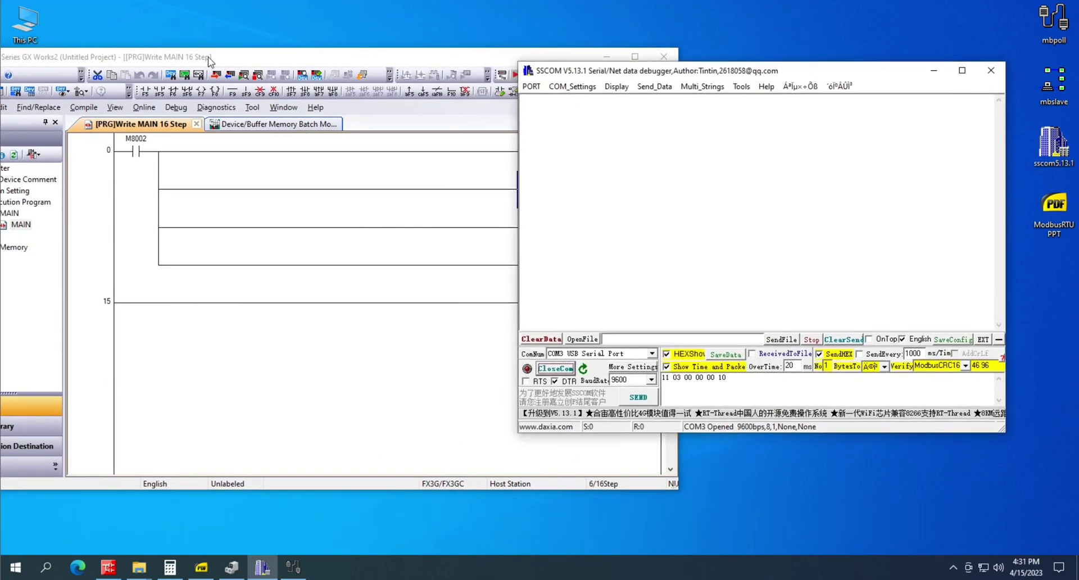
pyautogui.moveTo(210, 61); pyautogui.dragTo(262, 59)
pyautogui.click(789, 76)
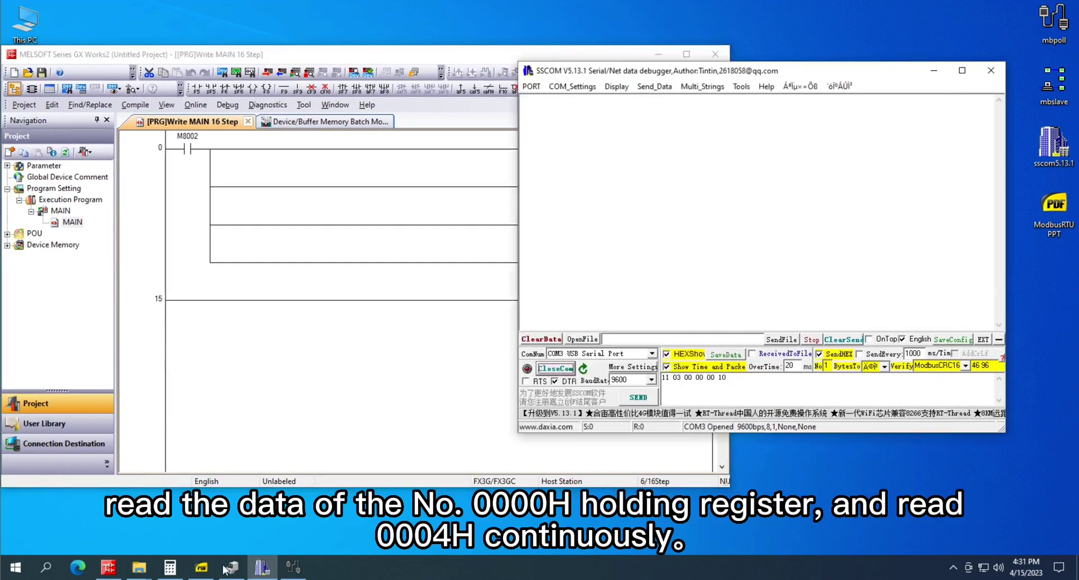
# Review the Read Holding Register (03H) message format in ModbusRTU PPT.pdf and minimize the document
pyautogui.click(201, 567)
pyautogui.click(118, 8)
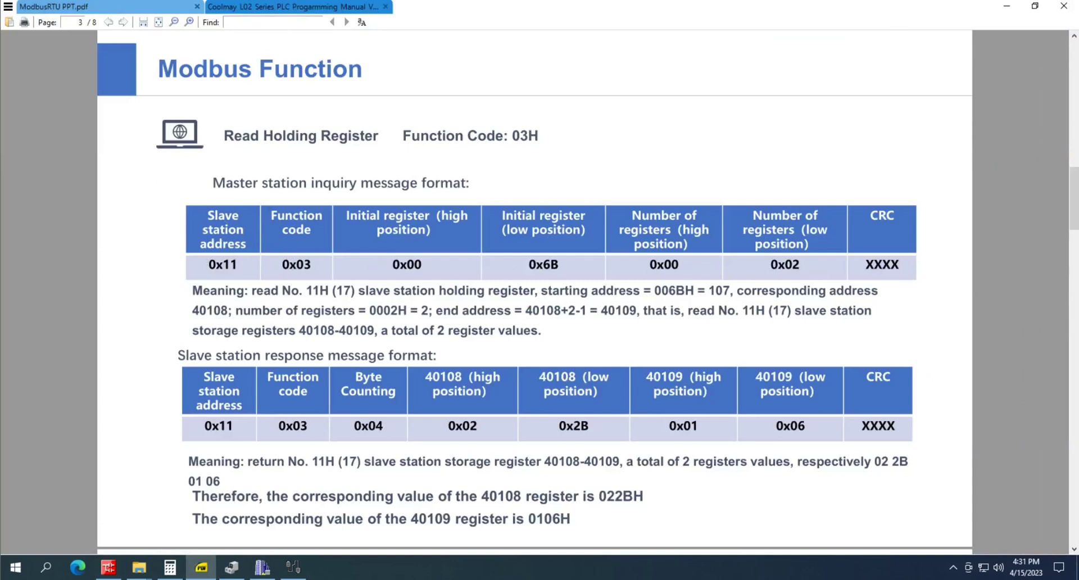
pyautogui.click(1000, 10)
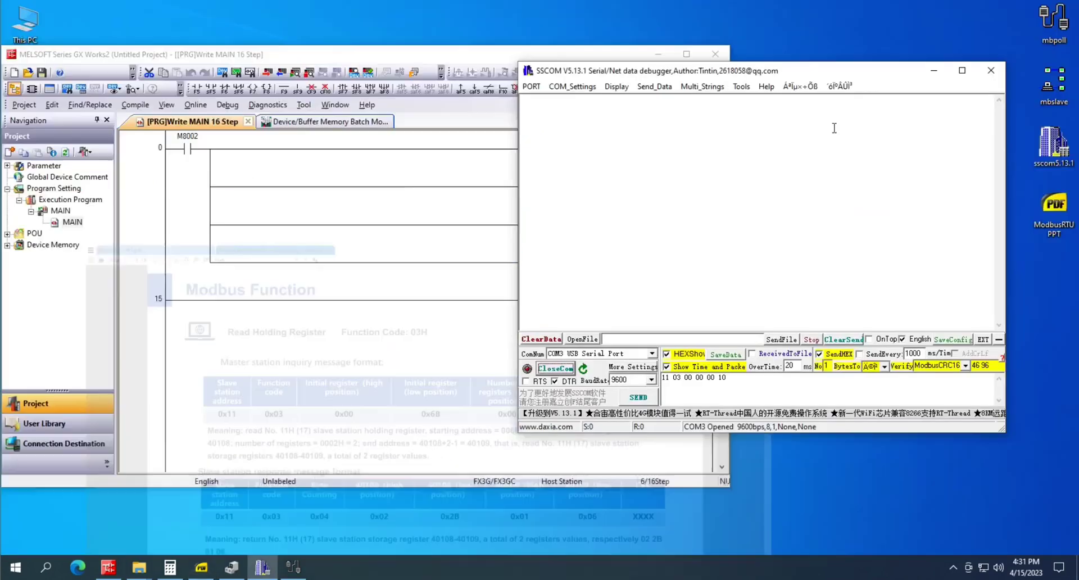
pyautogui.click(741, 378)
pyautogui.hotkey('ctrl', 'a')
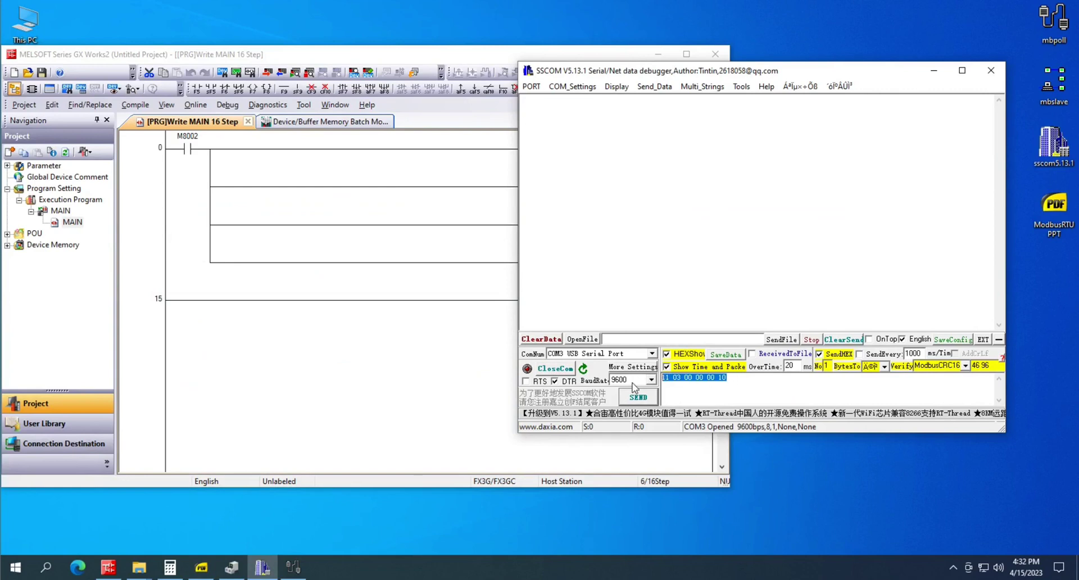
pyautogui.write('1')
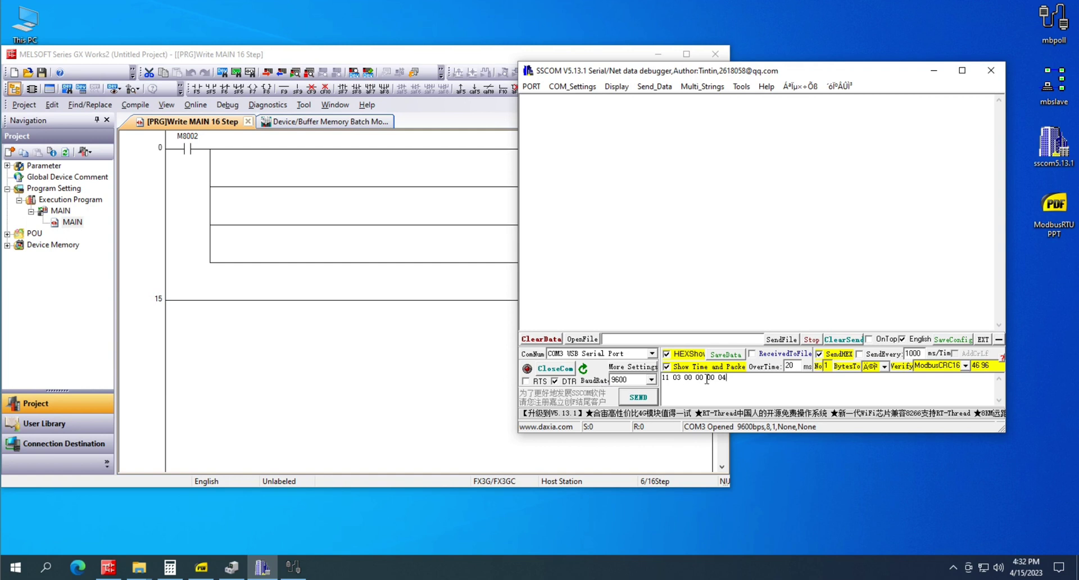
pyautogui.click(966, 366)
pyautogui.click(937, 377)
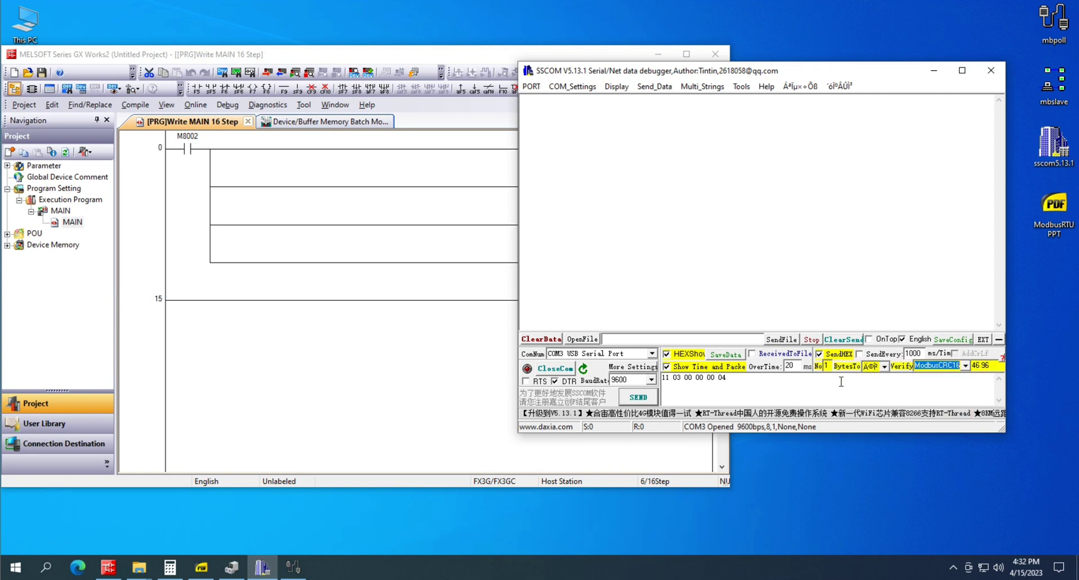
# Switch to GX Works2 and start a new device batch monitor from device D0
pyautogui.click(362, 172)
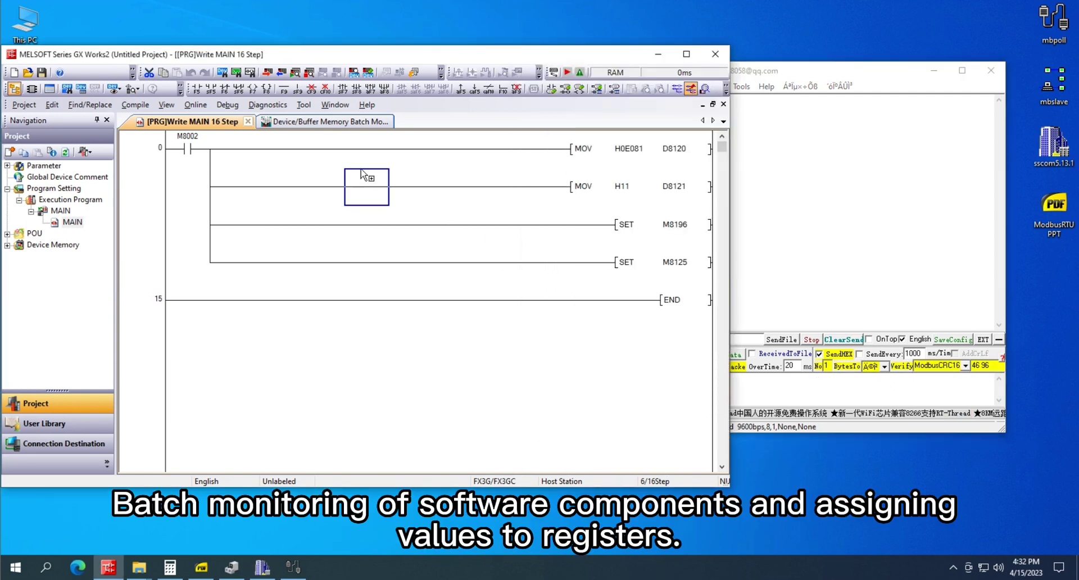
pyautogui.click(326, 124)
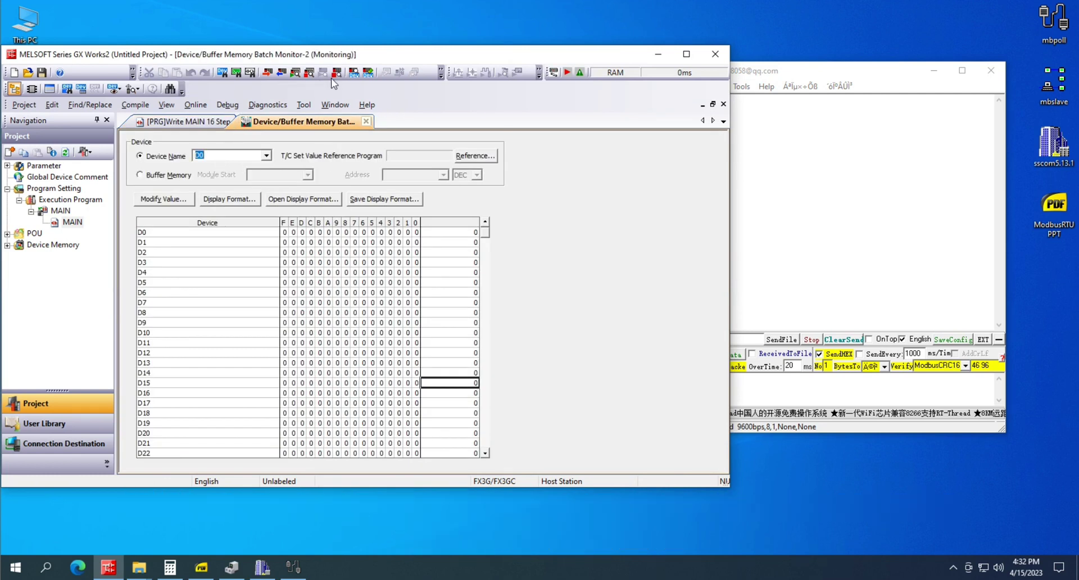
pyautogui.click(354, 73)
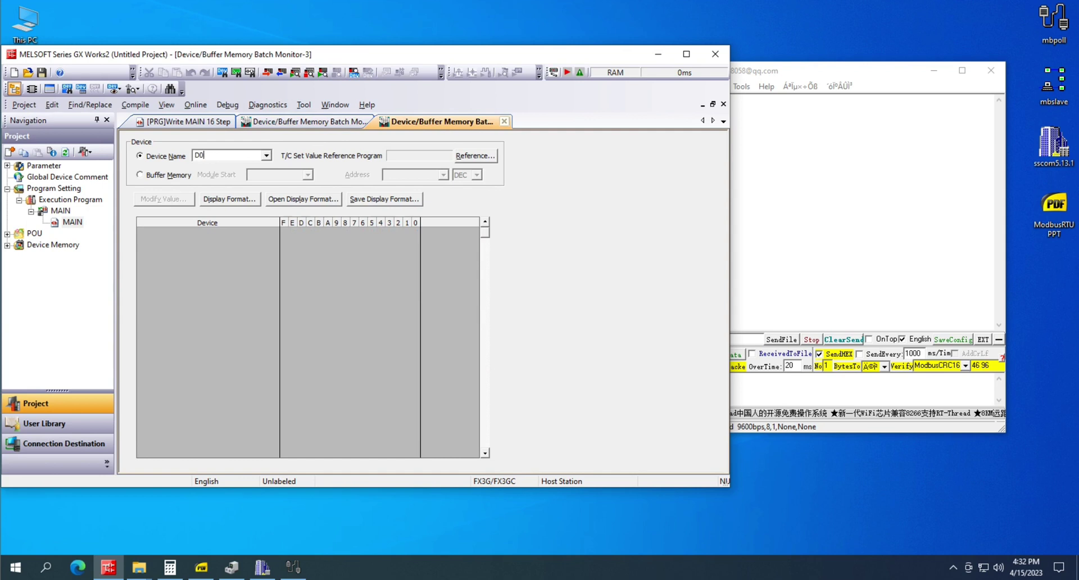
pyautogui.press('Return')
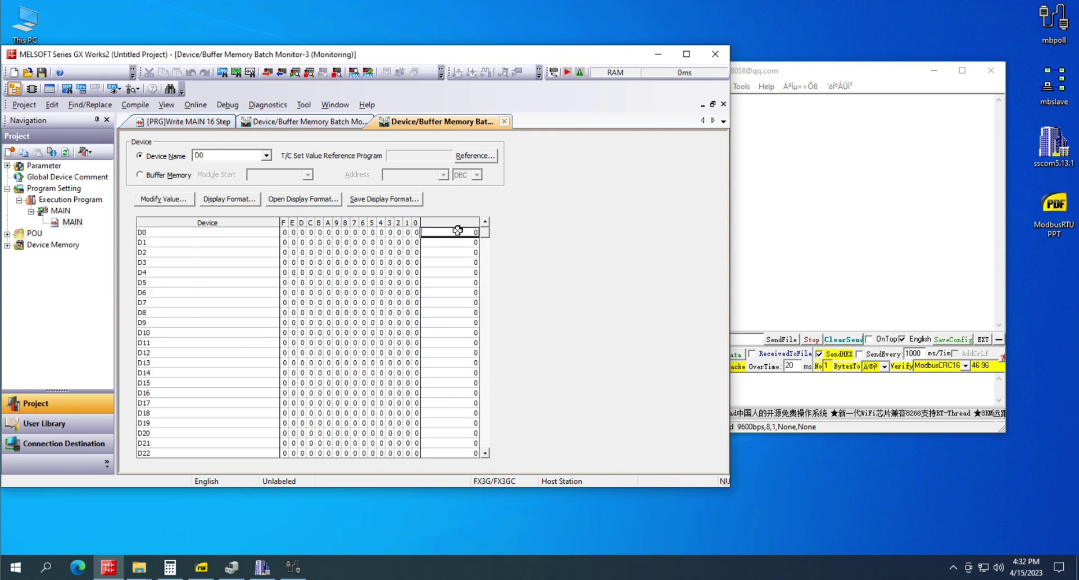
# Set register D0 to 1 and register D1 to 2 as decimal signed words
pyautogui.doubleClick(458, 230)
pyautogui.write('1')
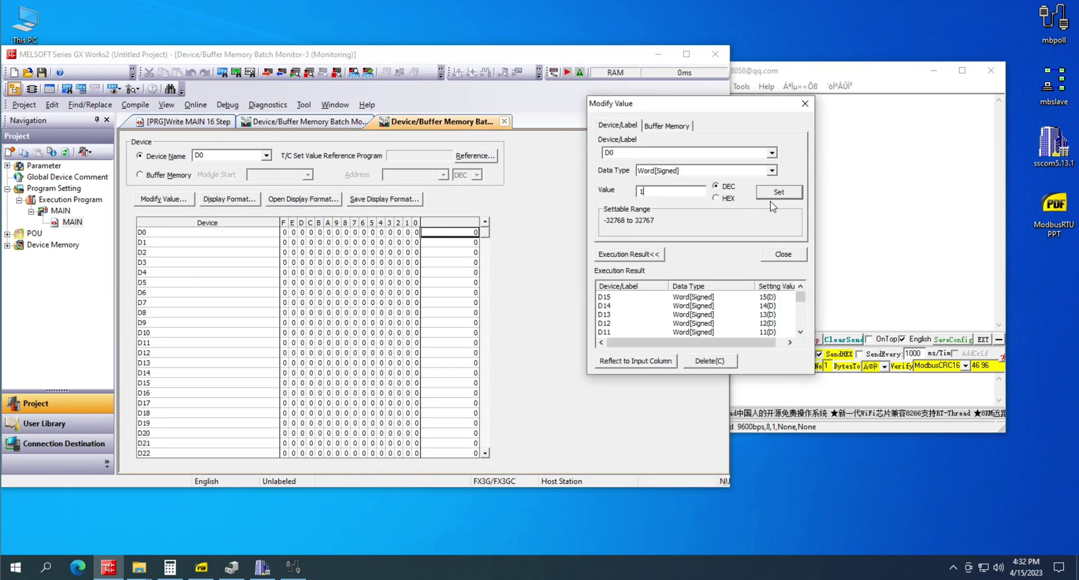
pyautogui.click(779, 192)
pyautogui.click(486, 245)
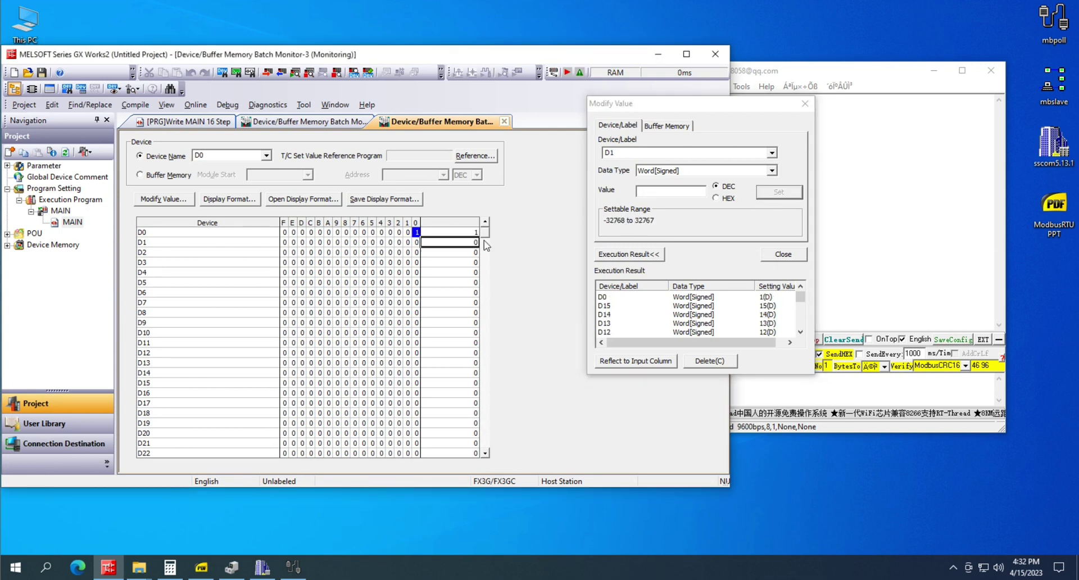
pyautogui.click(662, 191)
pyautogui.write('2')
pyautogui.click(779, 192)
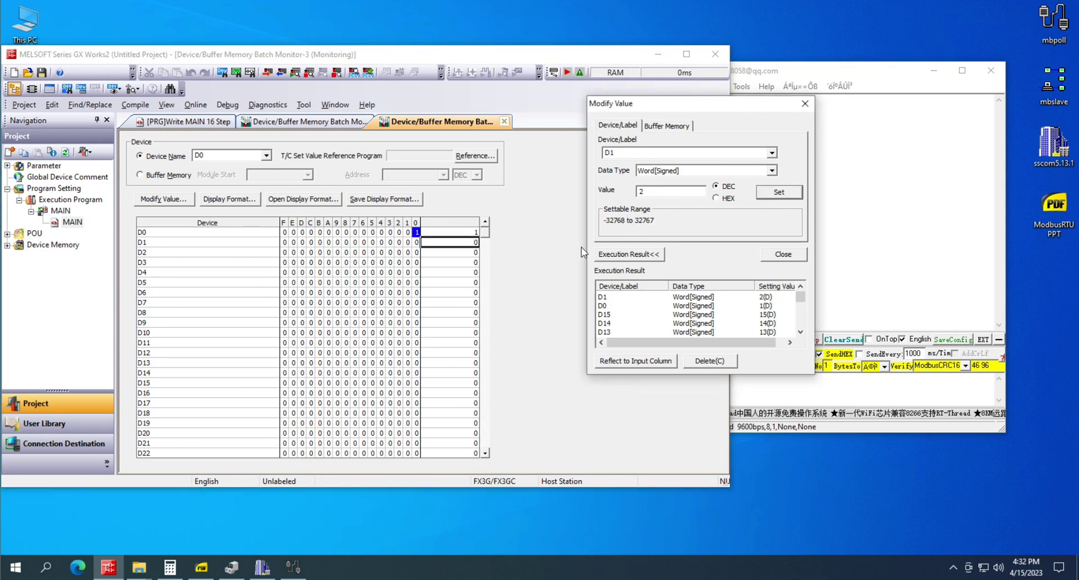
# Set register D2 to 3 and register D3 to 4 as decimal signed words
pyautogui.click(487, 256)
pyautogui.click(646, 194)
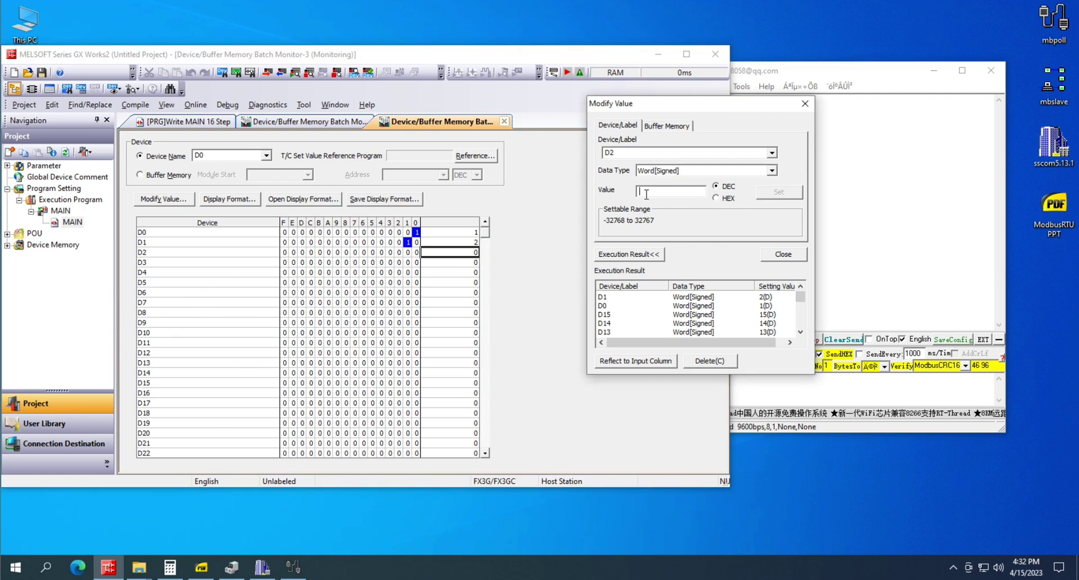
pyautogui.write('3')
pyautogui.click(779, 192)
pyautogui.click(488, 261)
pyautogui.click(644, 192)
pyautogui.write('4')
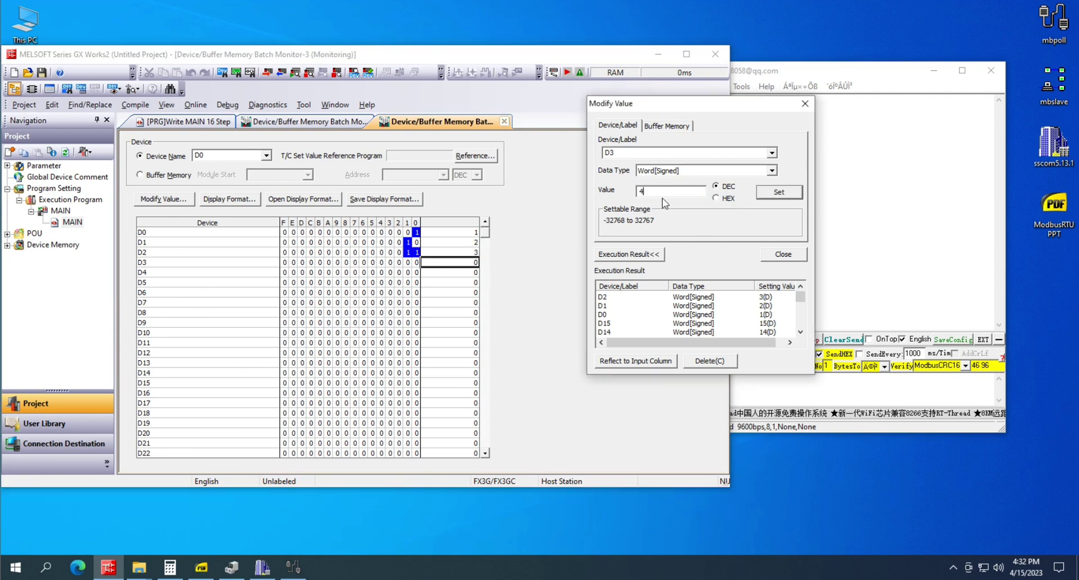
pyautogui.press('Return')
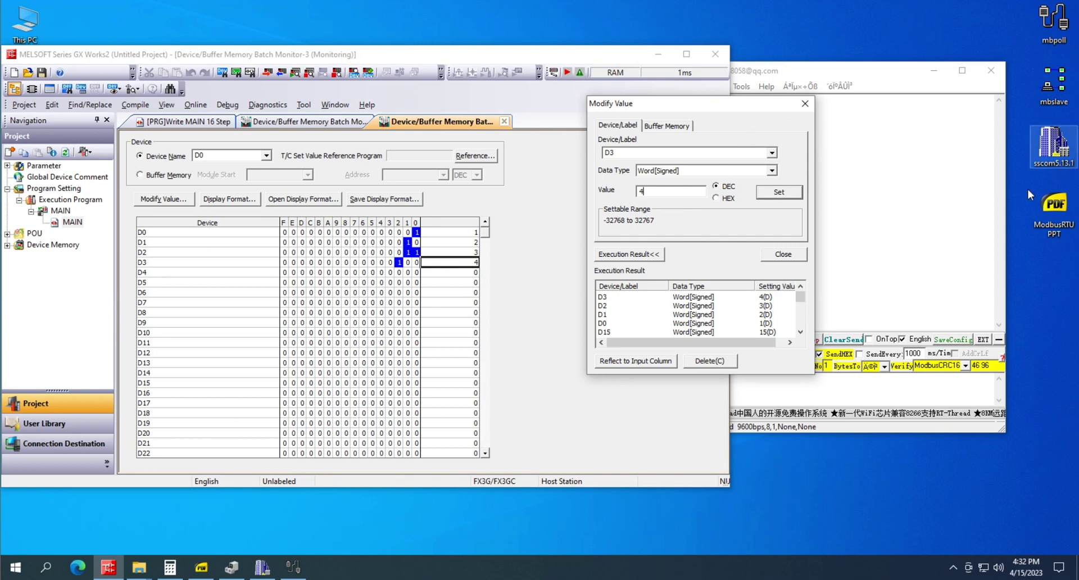
pyautogui.click(853, 200)
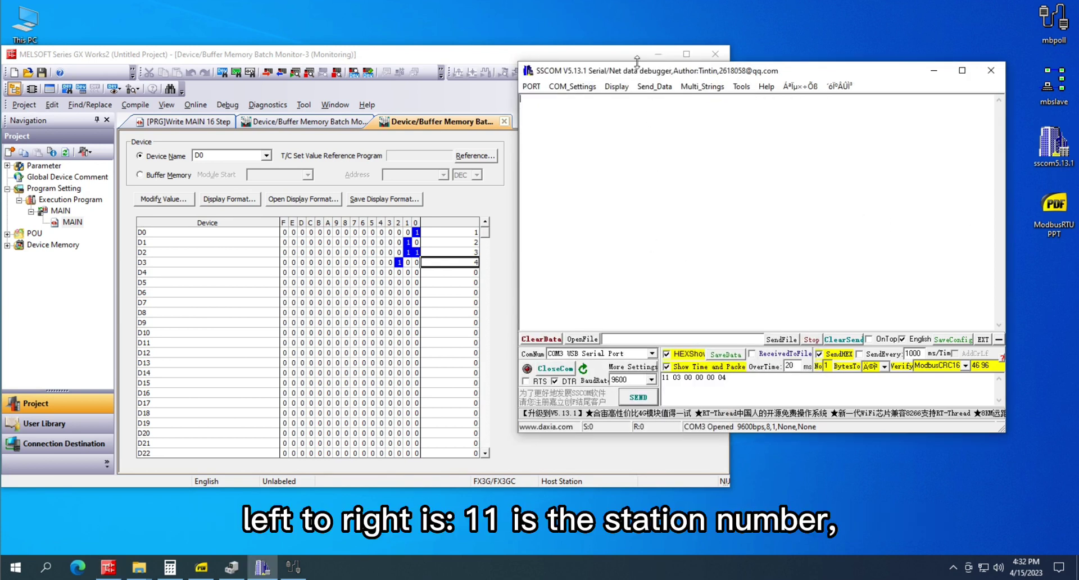
pyautogui.click(640, 398)
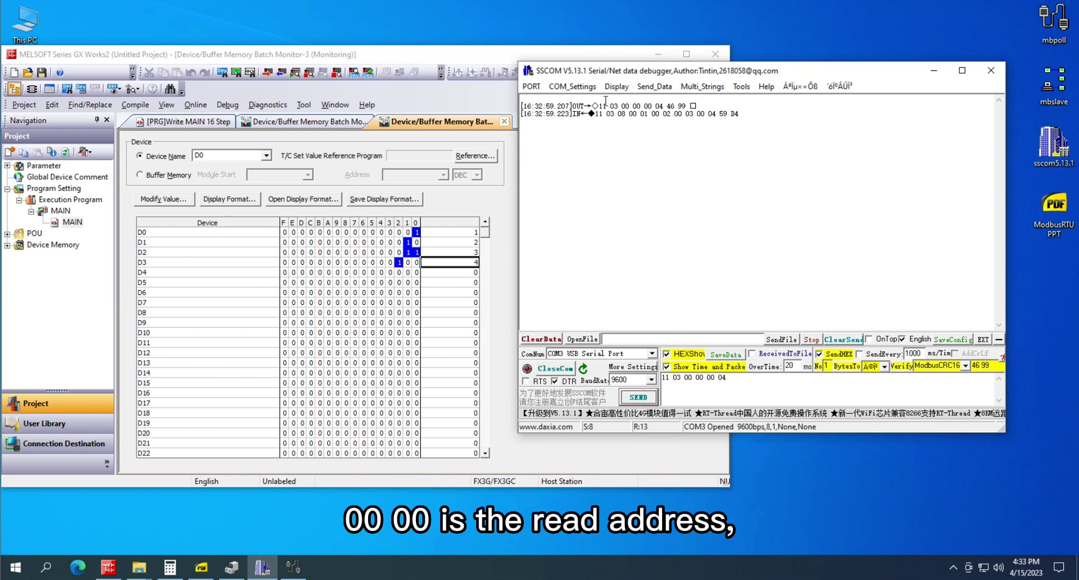
# Examine the sent request and the reply's station number, function code and byte count, consulting the read holding register page of the ModbusRTU PPT PDF
pyautogui.moveTo(599, 105); pyautogui.dragTo(686, 105)
pyautogui.click(653, 105)
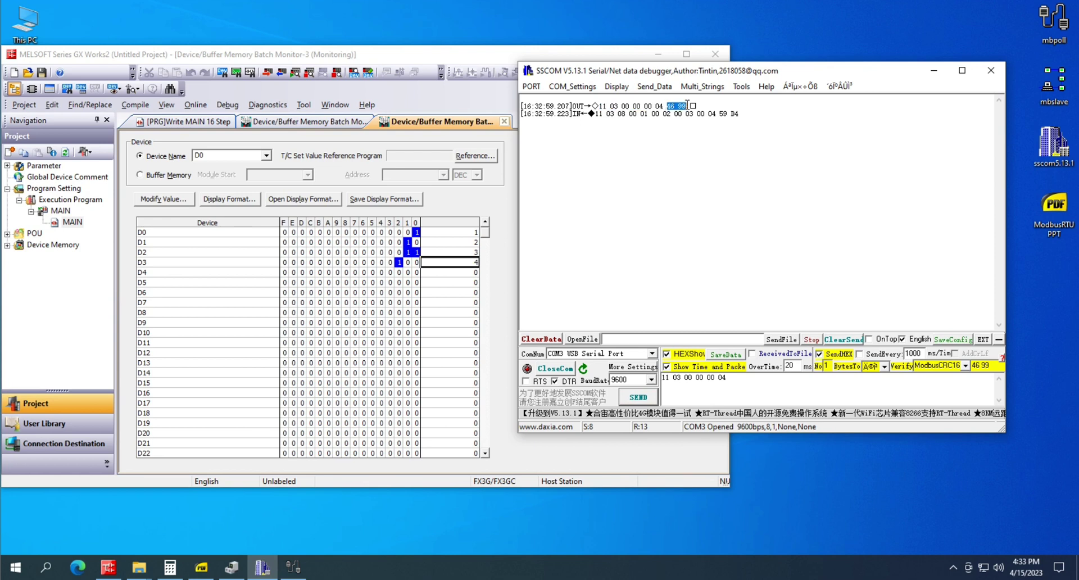
pyautogui.click(640, 131)
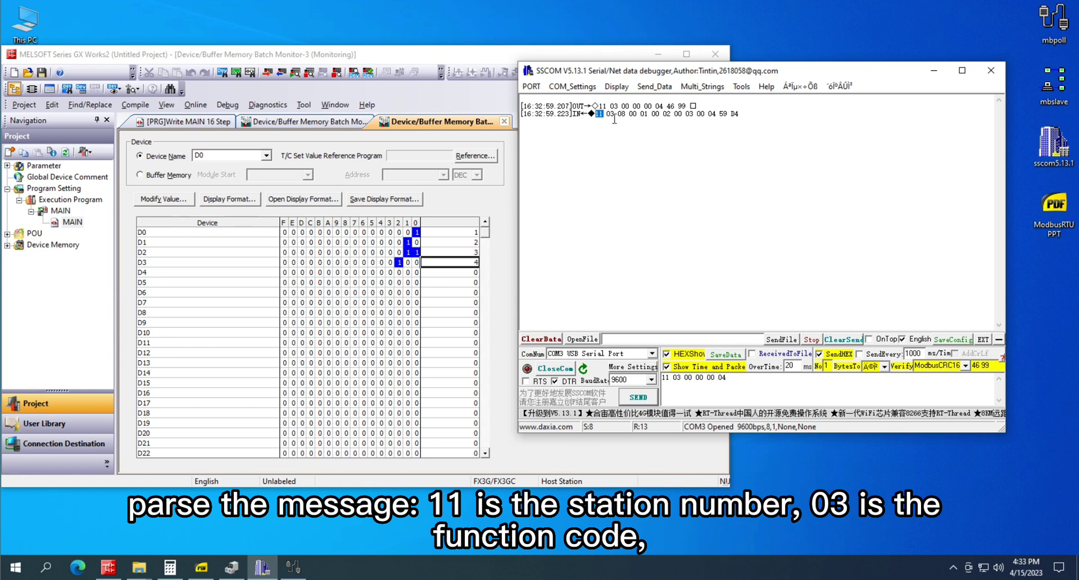
pyautogui.doubleClick(609, 115)
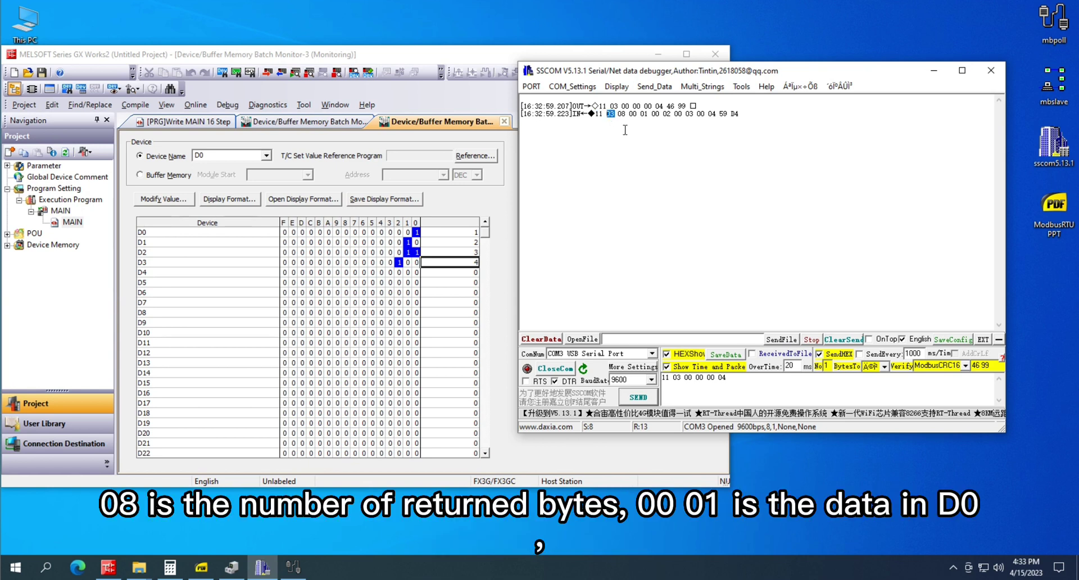
pyautogui.click(202, 567)
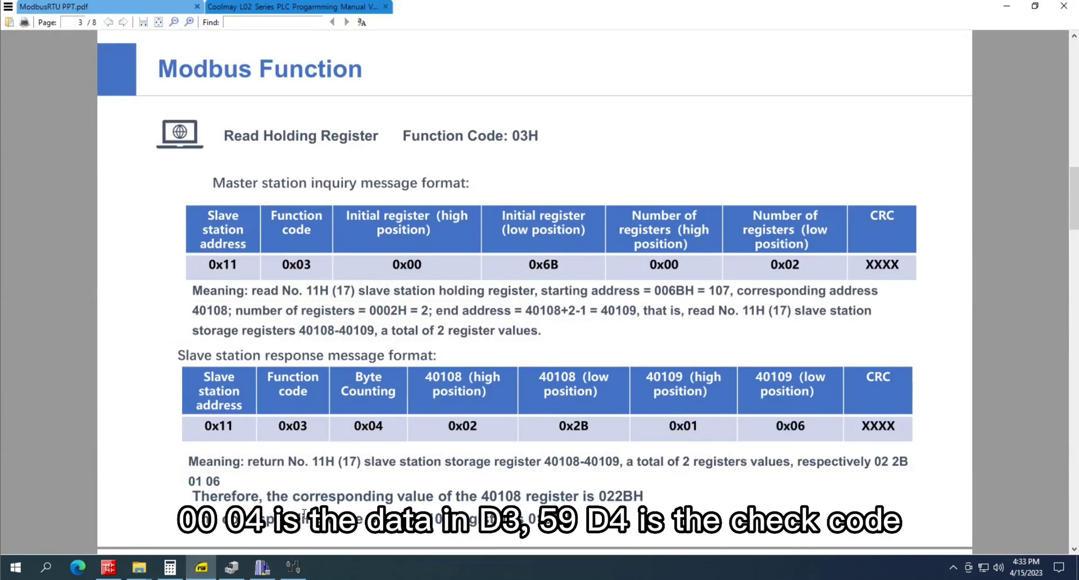
pyautogui.click(291, 566)
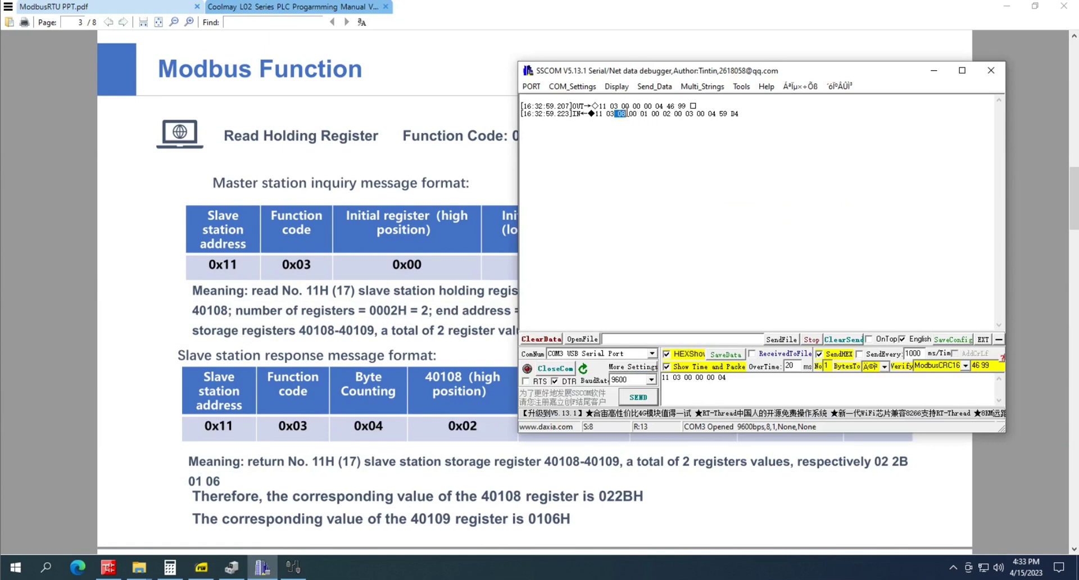
# Compare the reply's four data words with registers D0 to D3 in the GX Works2 monitor, and examine its check code
pyautogui.click(636, 122)
pyautogui.moveTo(633, 114); pyautogui.dragTo(647, 114)
pyautogui.click(108, 568)
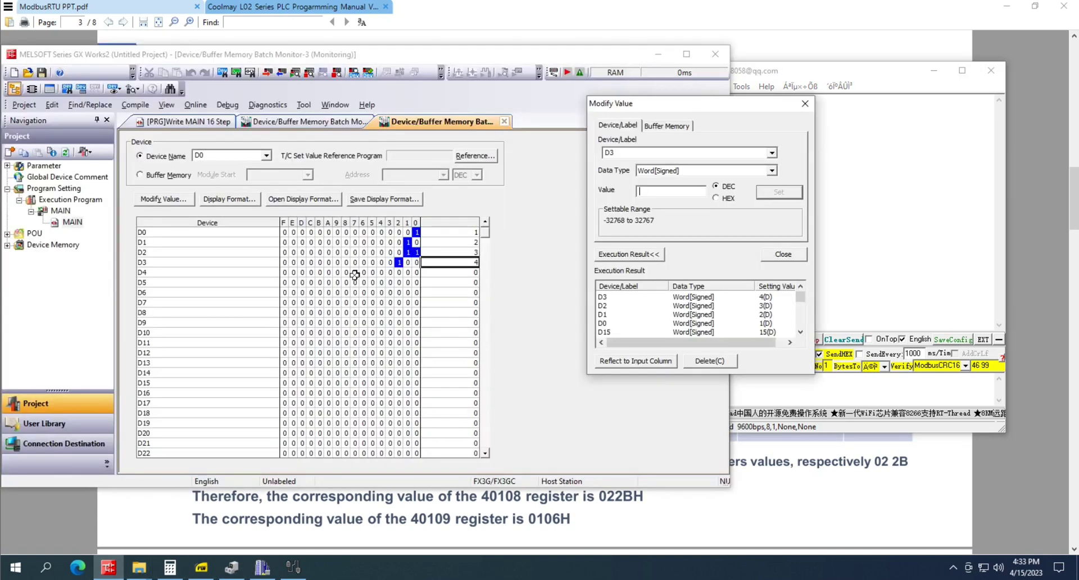
pyautogui.click(450, 233)
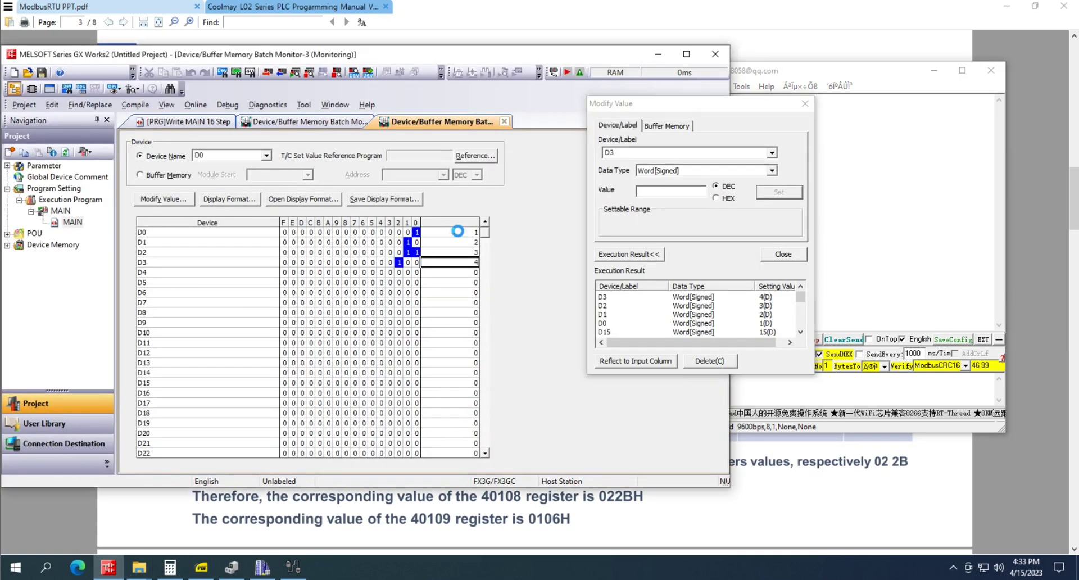
pyautogui.click(853, 83)
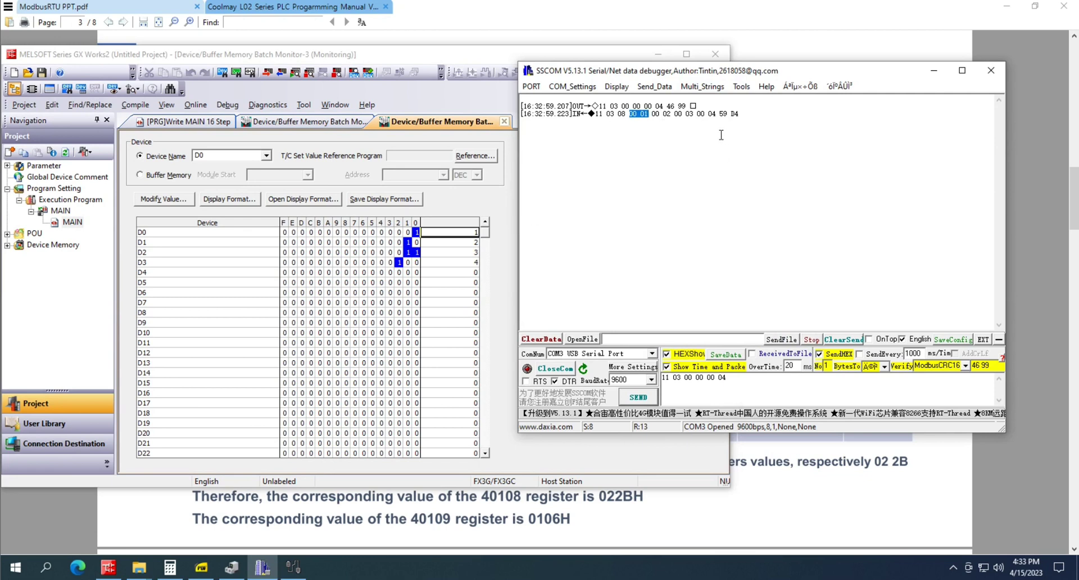
pyautogui.moveTo(653, 116); pyautogui.dragTo(666, 115)
pyautogui.moveTo(675, 113); pyautogui.dragTo(691, 114)
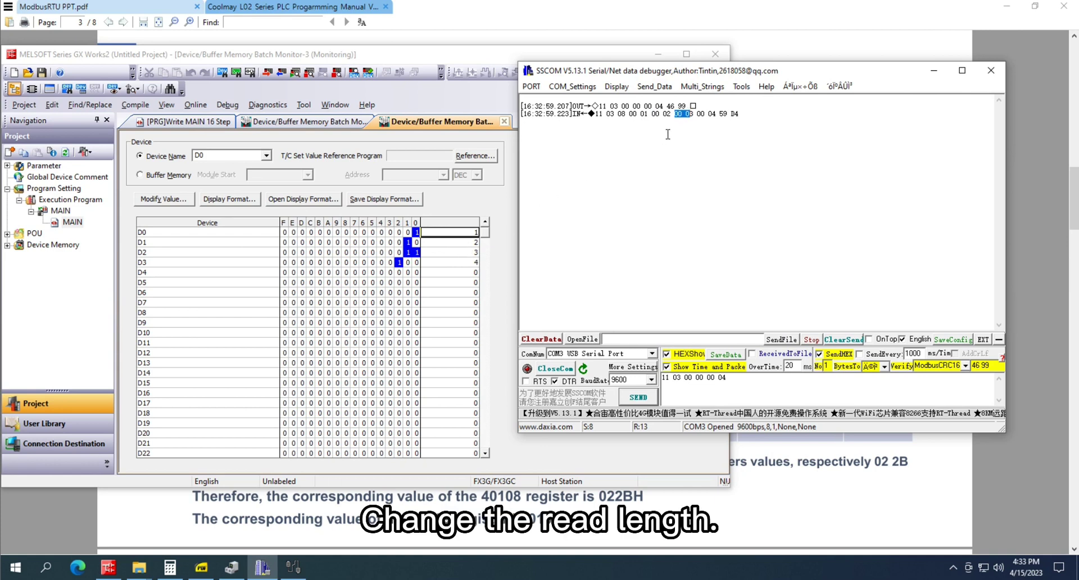
pyautogui.moveTo(696, 113); pyautogui.dragTo(716, 112)
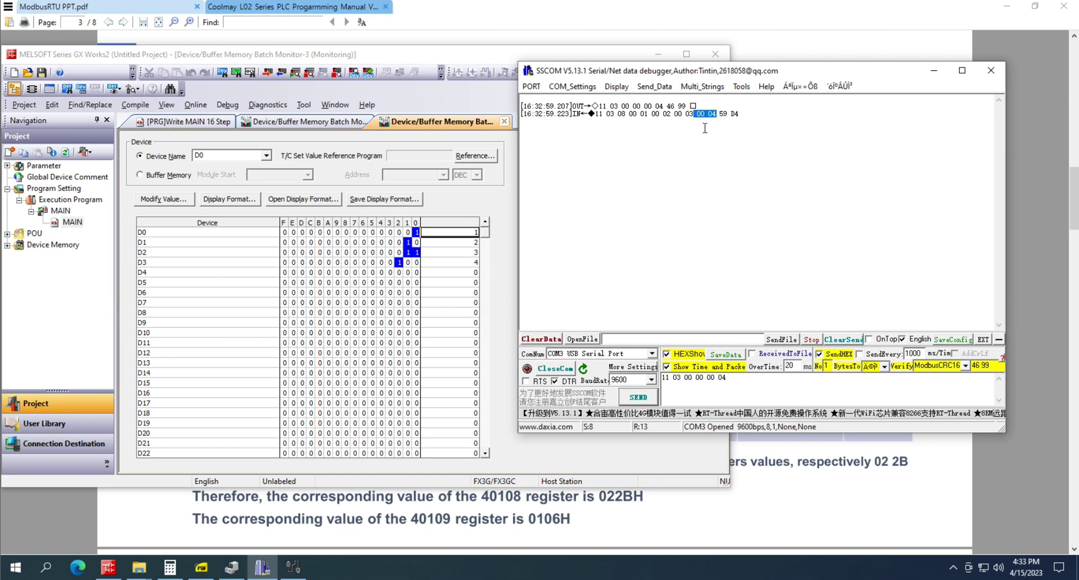
pyautogui.moveTo(743, 114); pyautogui.dragTo(722, 115)
pyautogui.click(675, 194)
pyautogui.press('BackSpace')
pyautogui.press('BackSpace')
pyautogui.press('BackSpace')
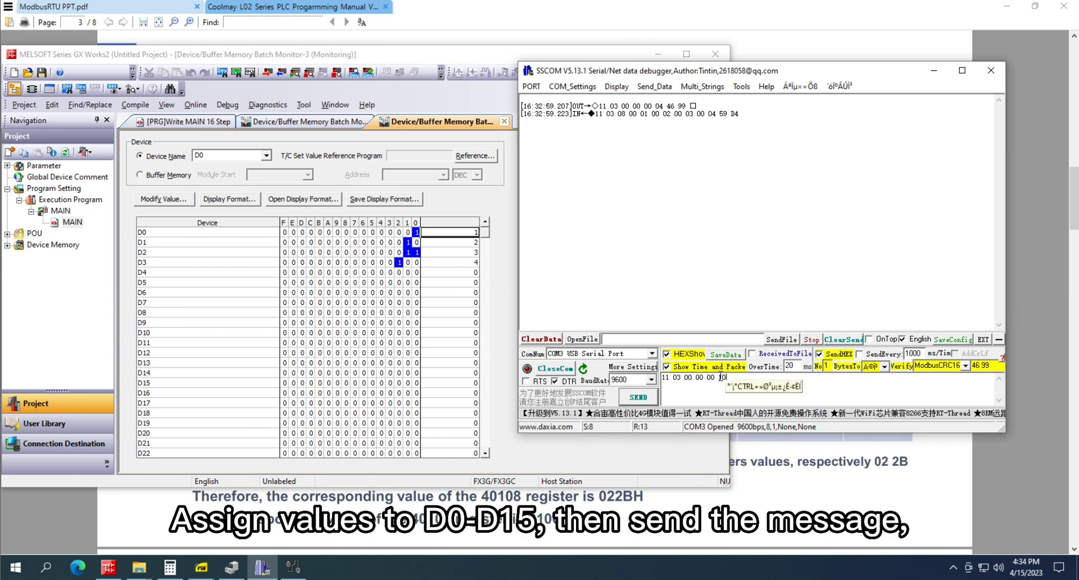
pyautogui.click(641, 398)
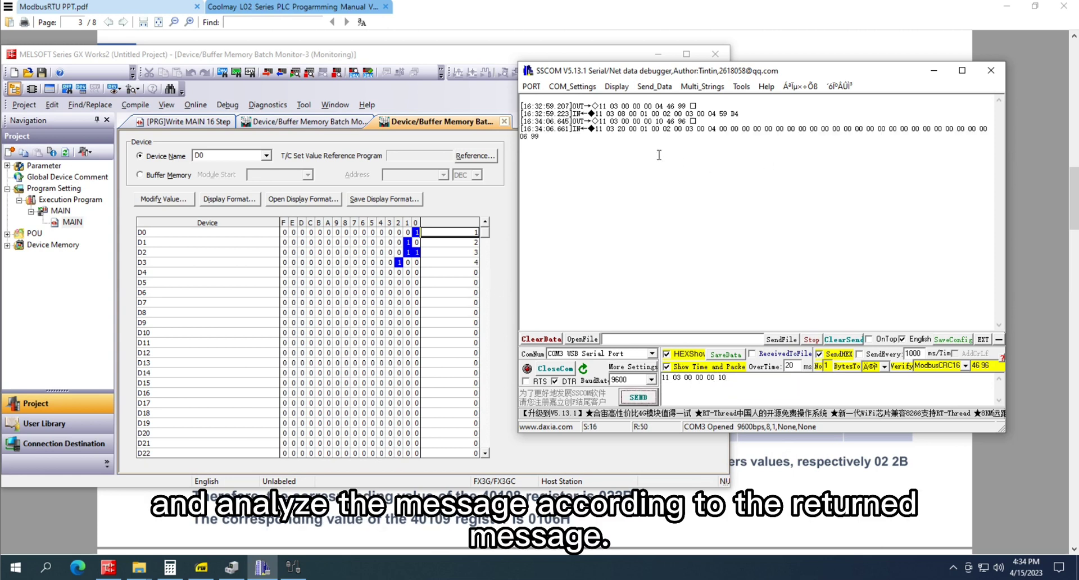
# Switch to GX Works2 and set register D4 to 5 and register D5 to 6 as decimal signed words
pyautogui.doubleClick(462, 271)
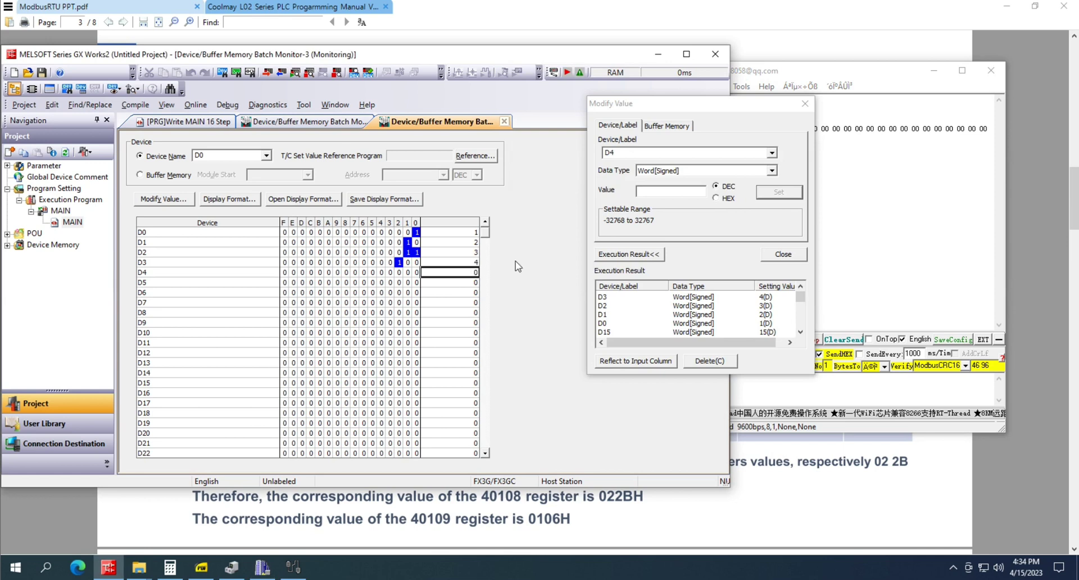
pyautogui.click(654, 191)
pyautogui.write('5')
pyautogui.press('Return')
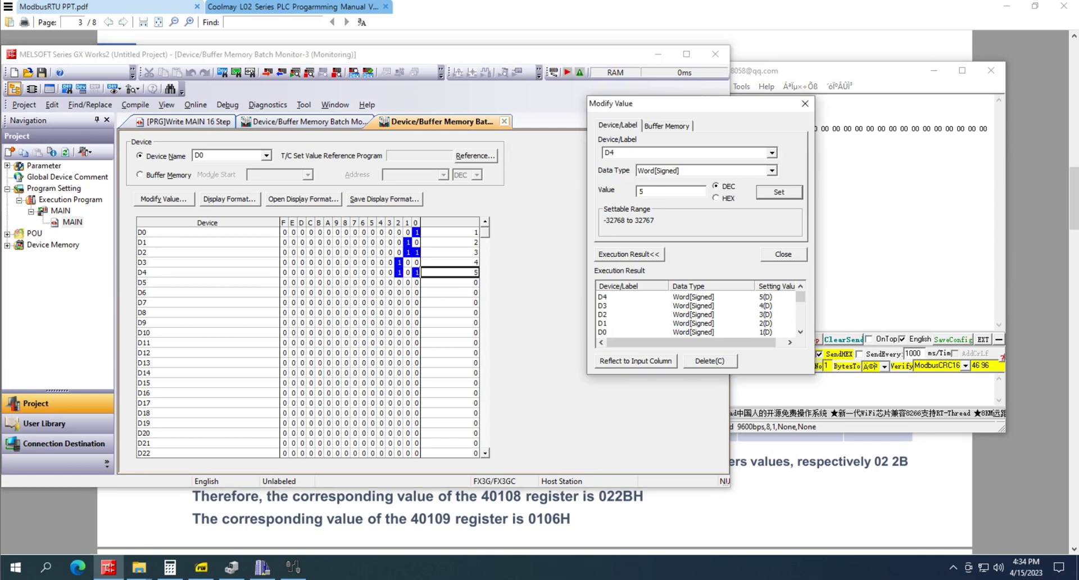
pyautogui.doubleClick(462, 282)
pyautogui.click(660, 190)
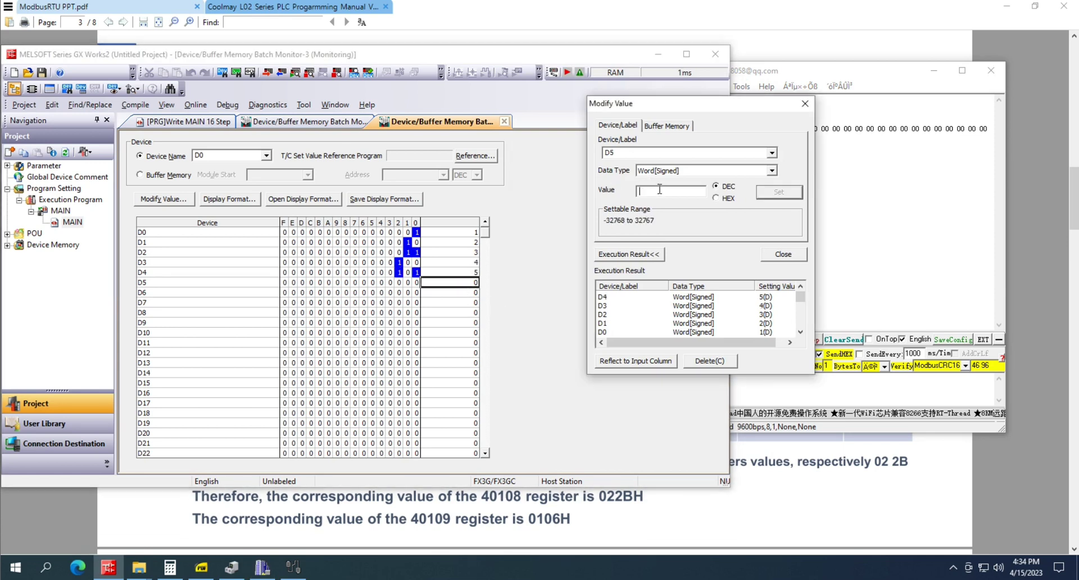
pyautogui.write('6')
pyautogui.press('Return')
# Set register D6 to 7 and register D7 to 8 as decimal signed words
pyautogui.doubleClick(442, 293)
pyautogui.click(646, 190)
pyautogui.write('7')
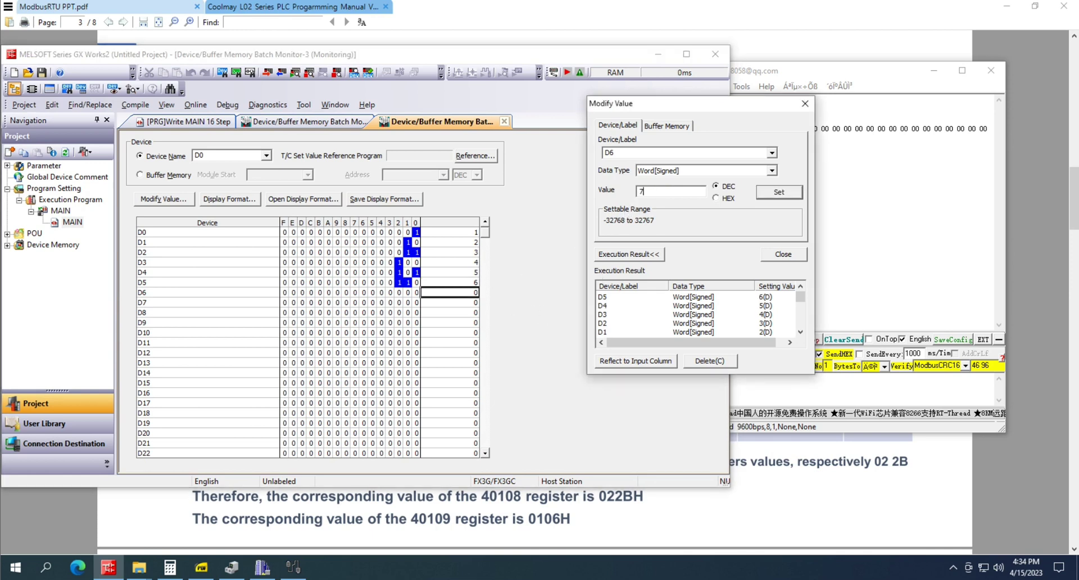
pyautogui.press('Return')
pyautogui.doubleClick(466, 304)
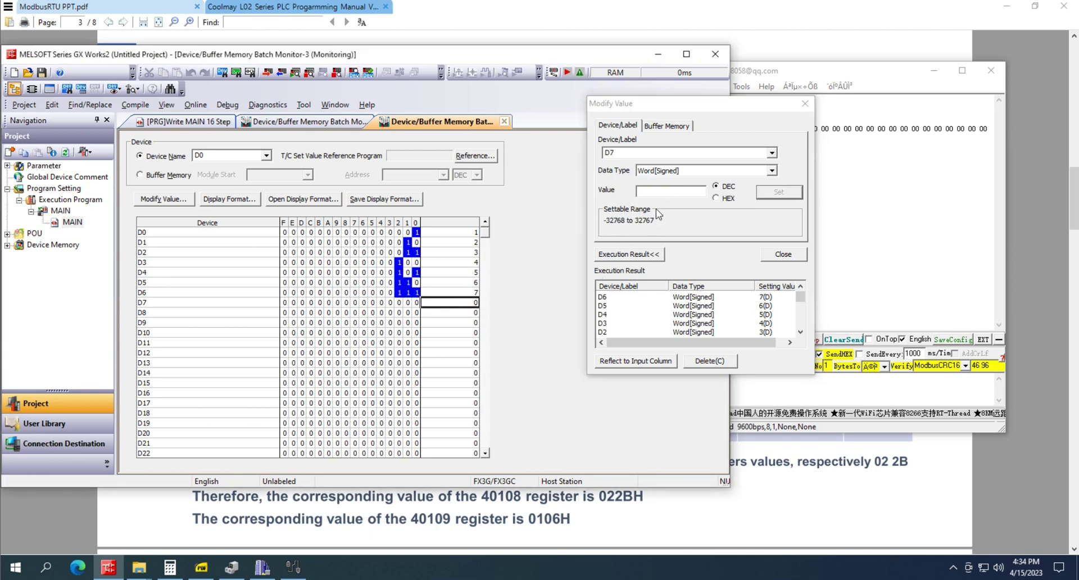
pyautogui.click(652, 191)
pyautogui.write('8')
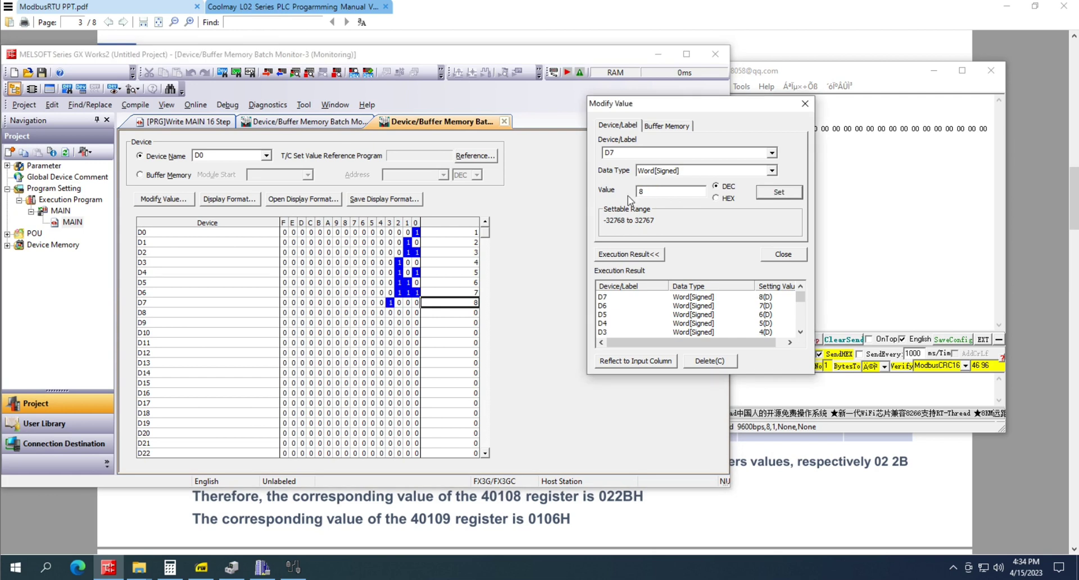
# Set register D8 to 9 and register D9 to 10 as decimal signed words
pyautogui.doubleClick(458, 312)
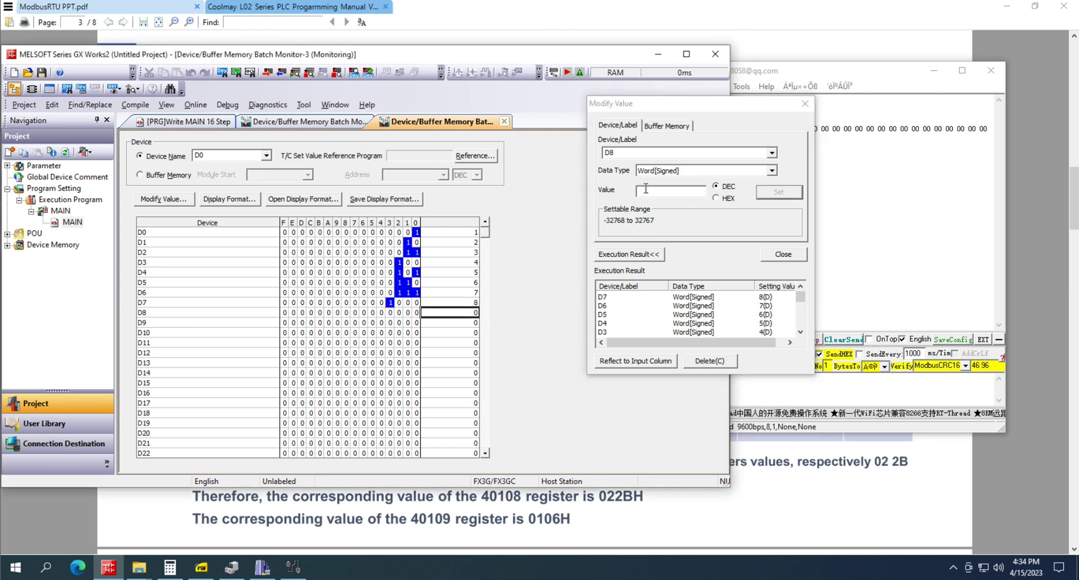
pyautogui.click(648, 188)
pyautogui.write('9')
pyautogui.press('Return')
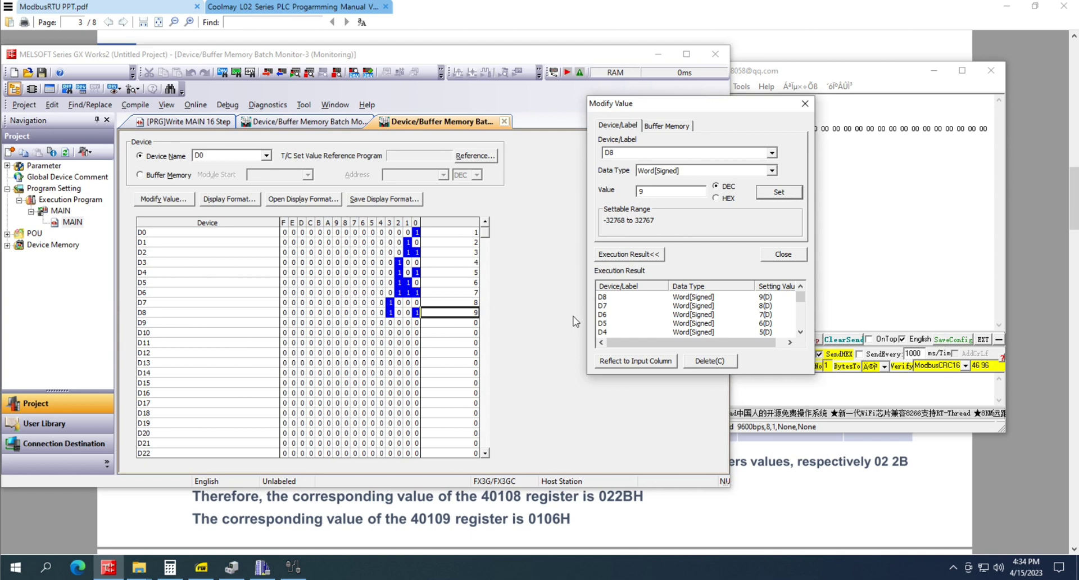
pyautogui.doubleClick(475, 322)
pyautogui.click(645, 191)
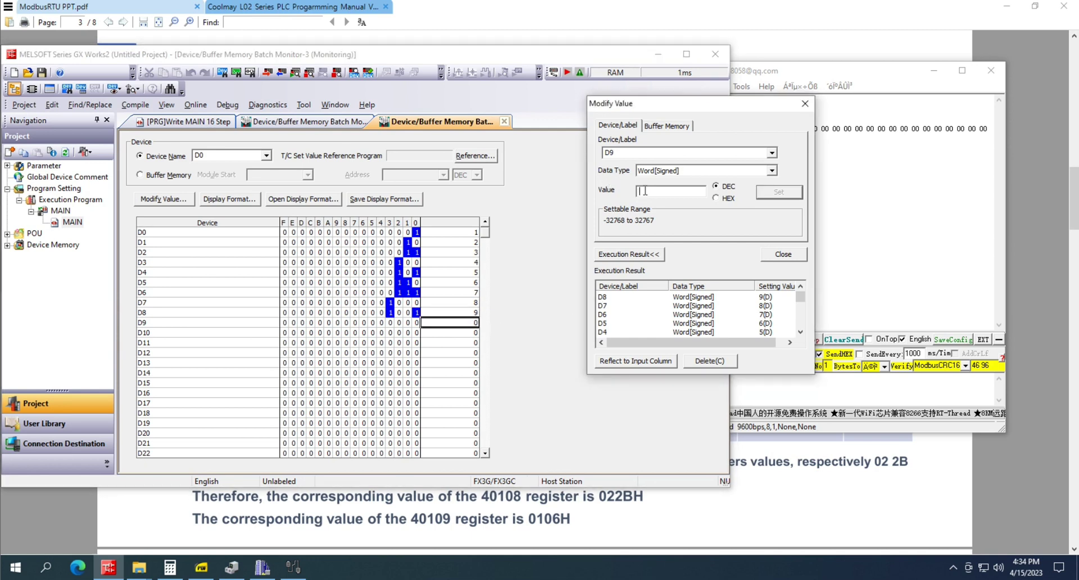
pyautogui.write('10')
pyautogui.click(770, 192)
# Set register D10 to 11 and register D11 to 12 as decimal signed words
pyautogui.doubleClick(461, 335)
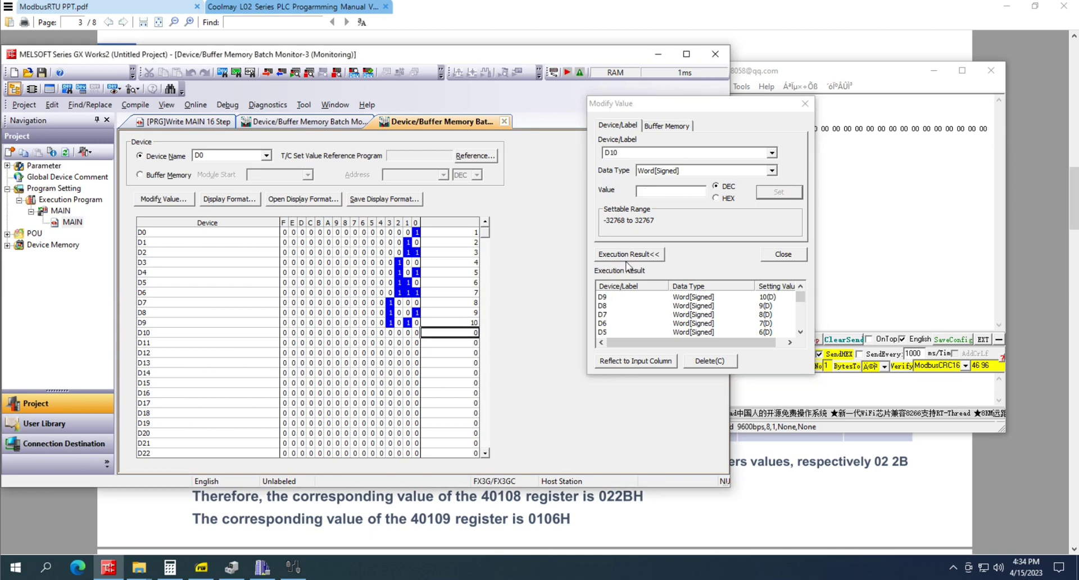
pyautogui.click(662, 191)
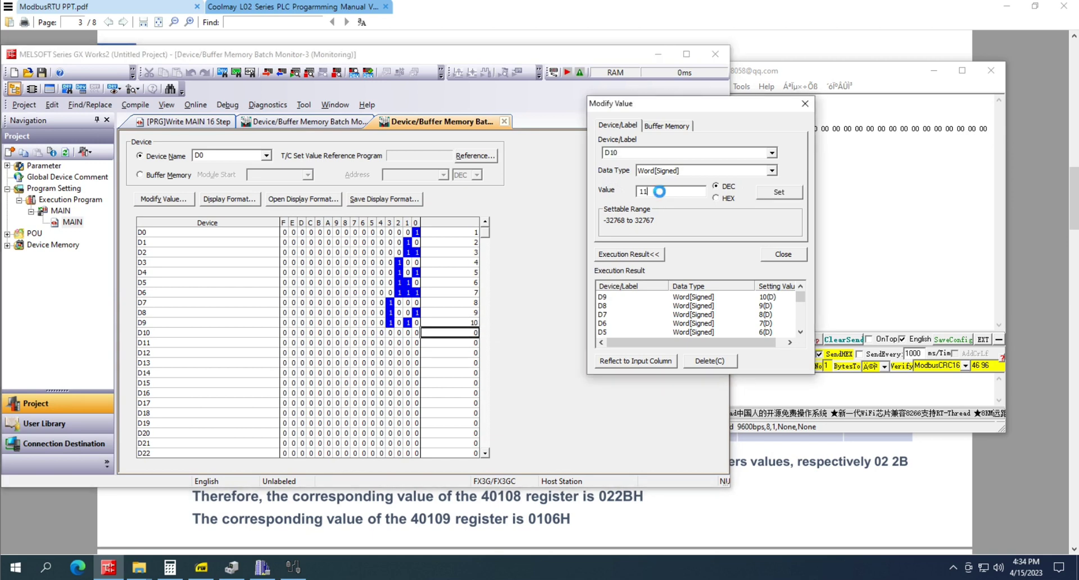
pyautogui.press('Return')
pyautogui.click(459, 343)
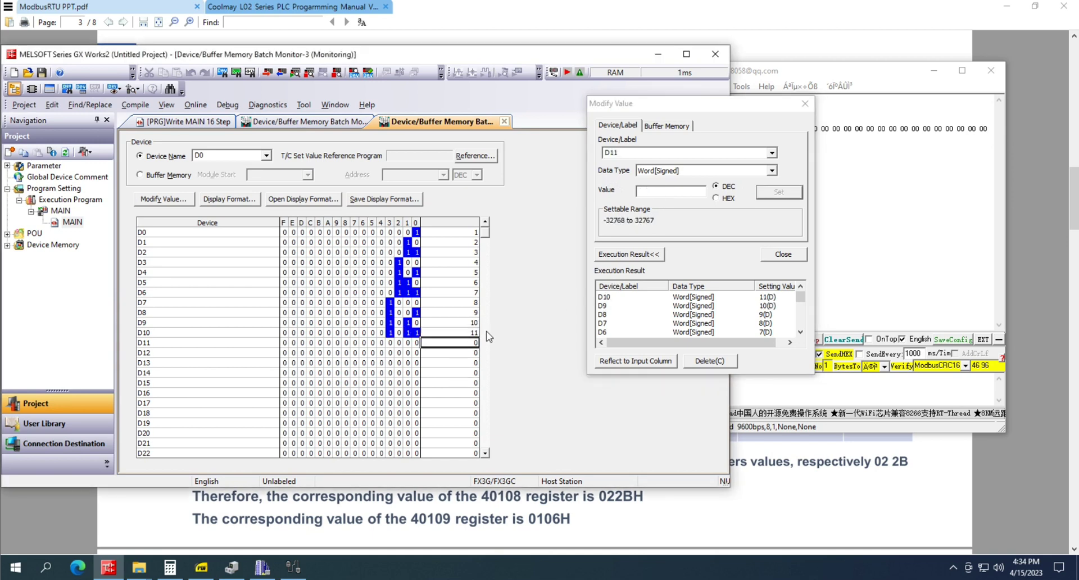
pyautogui.click(663, 192)
pyautogui.write('12')
pyautogui.press('Return')
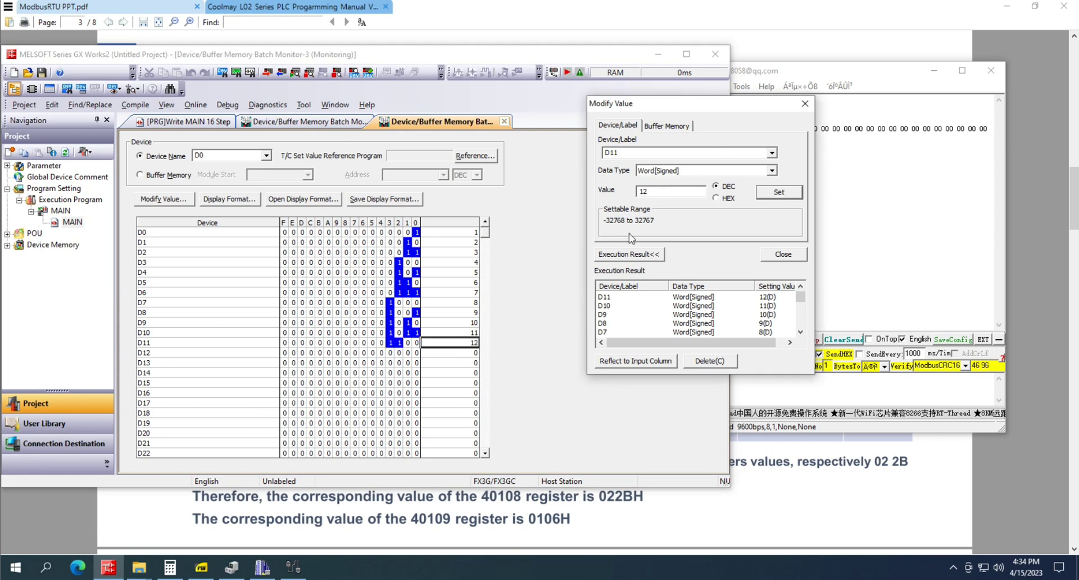
# Set register D12 to 13 and register D13 to 14 as decimal signed words
pyautogui.click(462, 352)
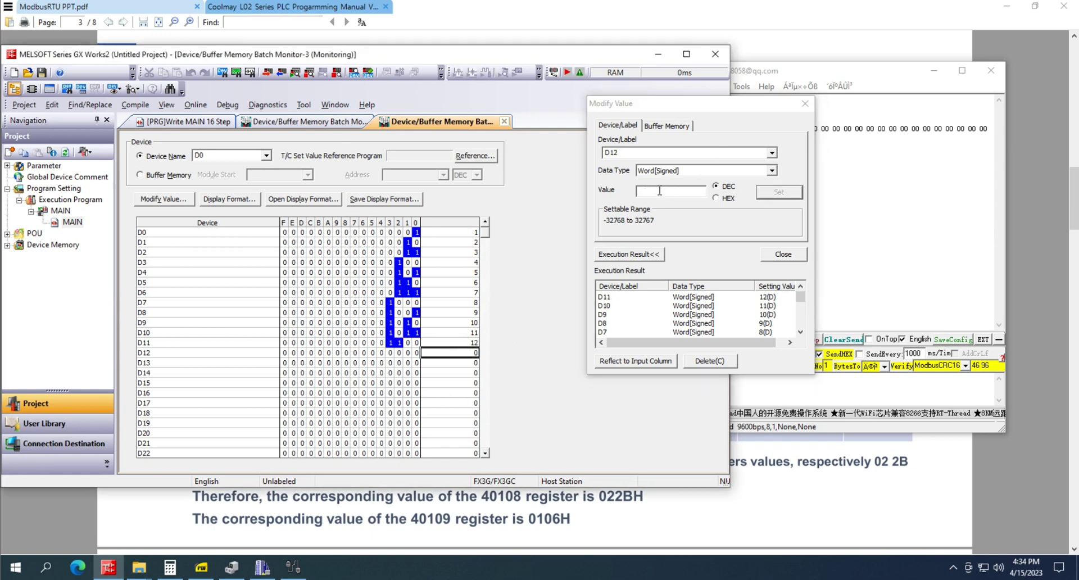
pyautogui.click(660, 190)
pyautogui.write('13')
pyautogui.press('Return')
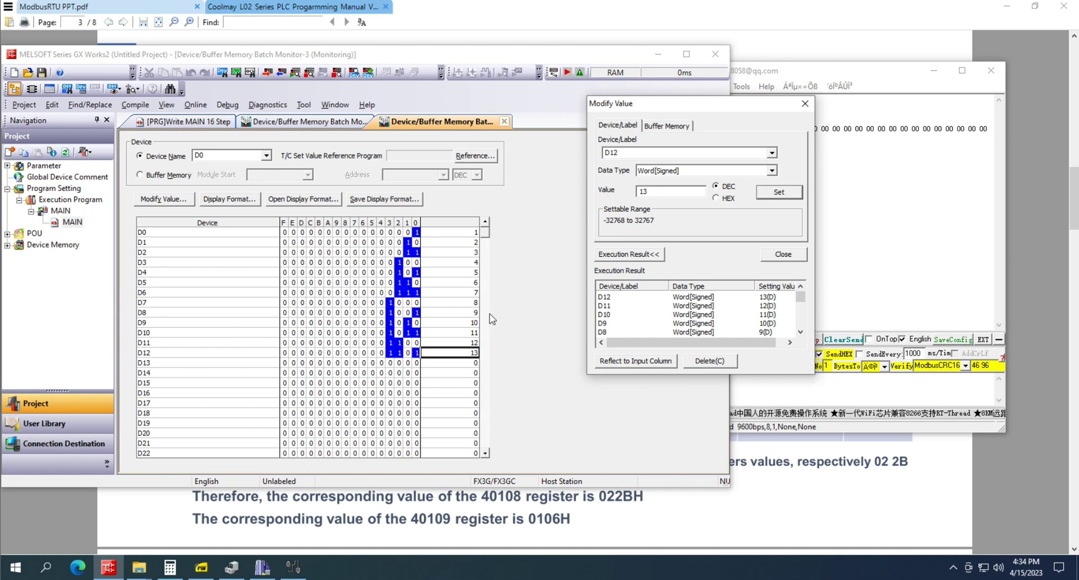
pyautogui.click(469, 362)
pyautogui.click(655, 192)
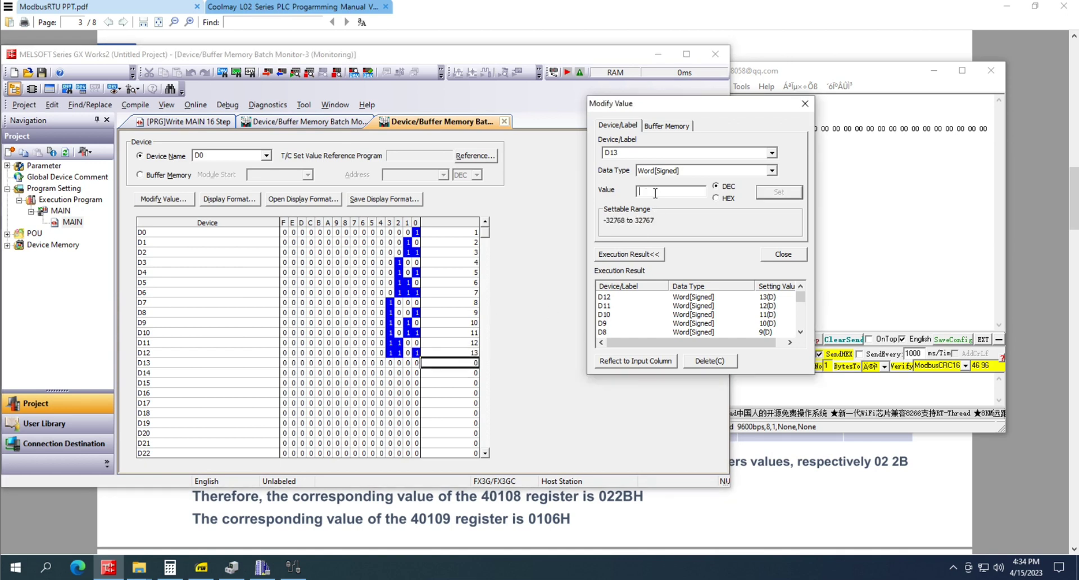
pyautogui.write('14')
pyautogui.press('Return')
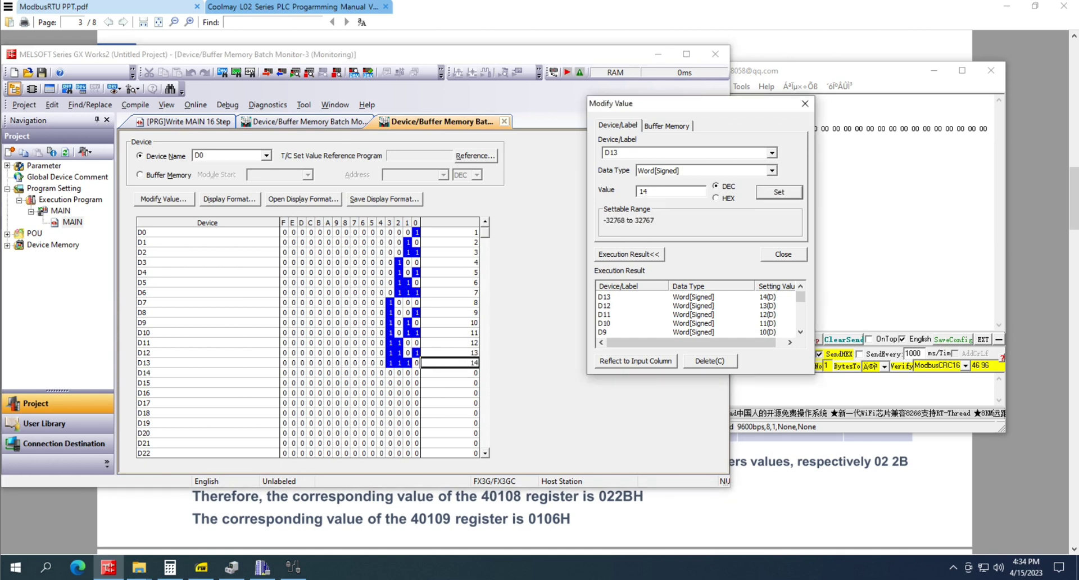
# Set register D14 to 15 as a decimal signed word
pyautogui.click(470, 373)
pyautogui.click(678, 190)
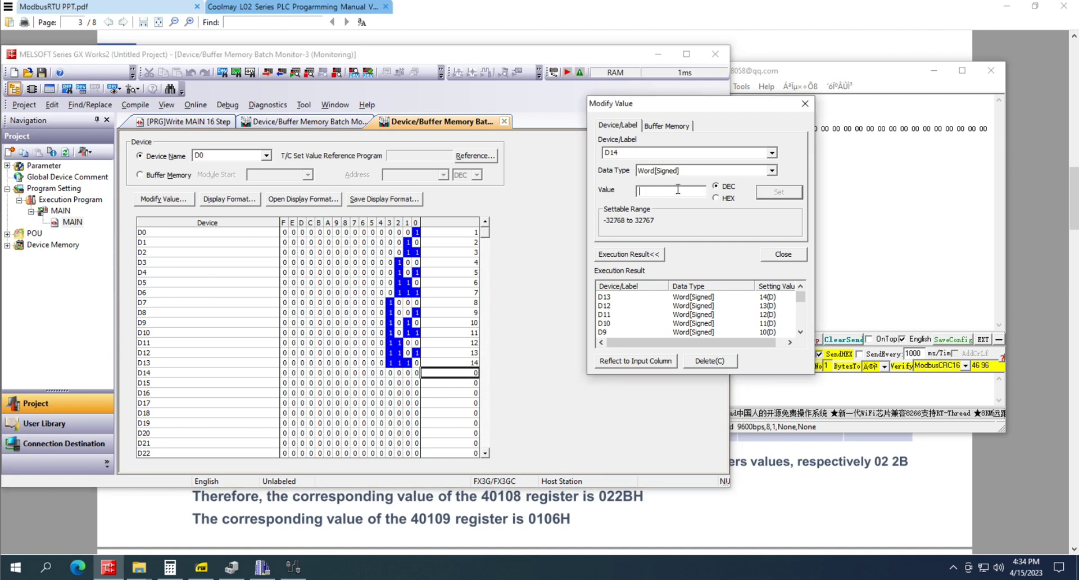
pyautogui.write('15')
pyautogui.press('Return')
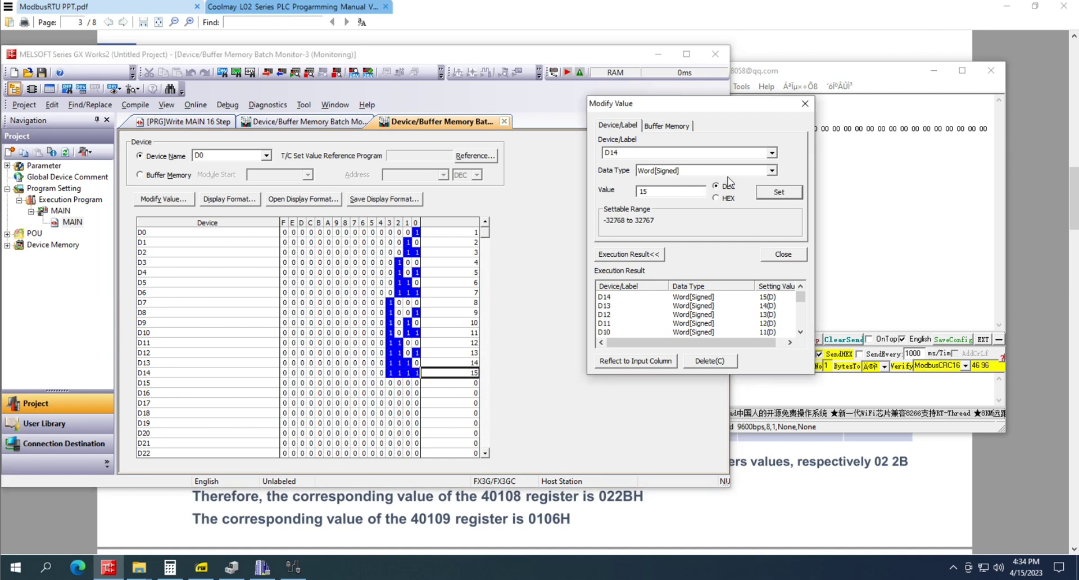
pyautogui.click(856, 201)
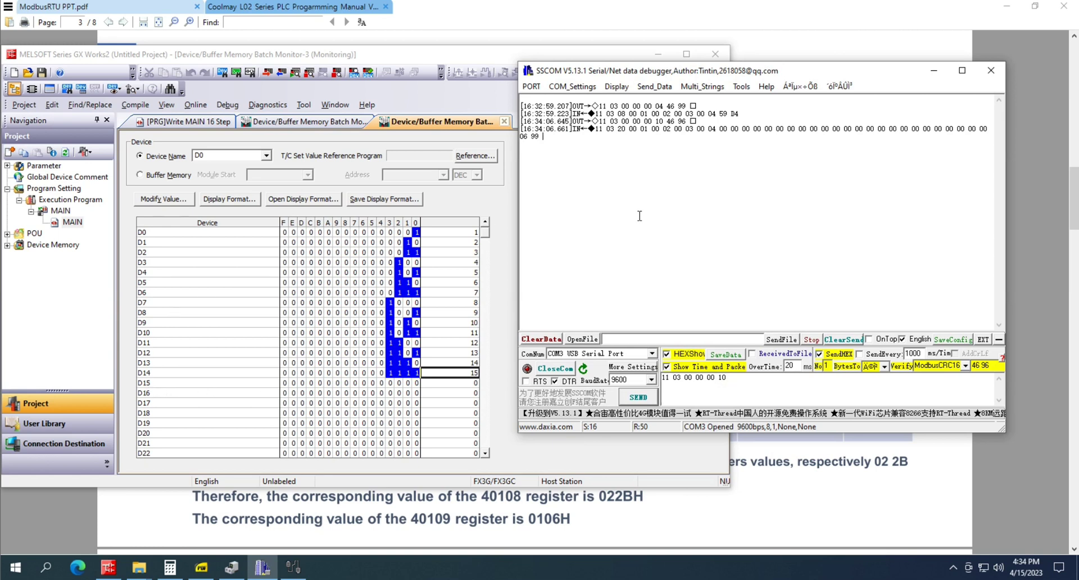
pyautogui.click(639, 398)
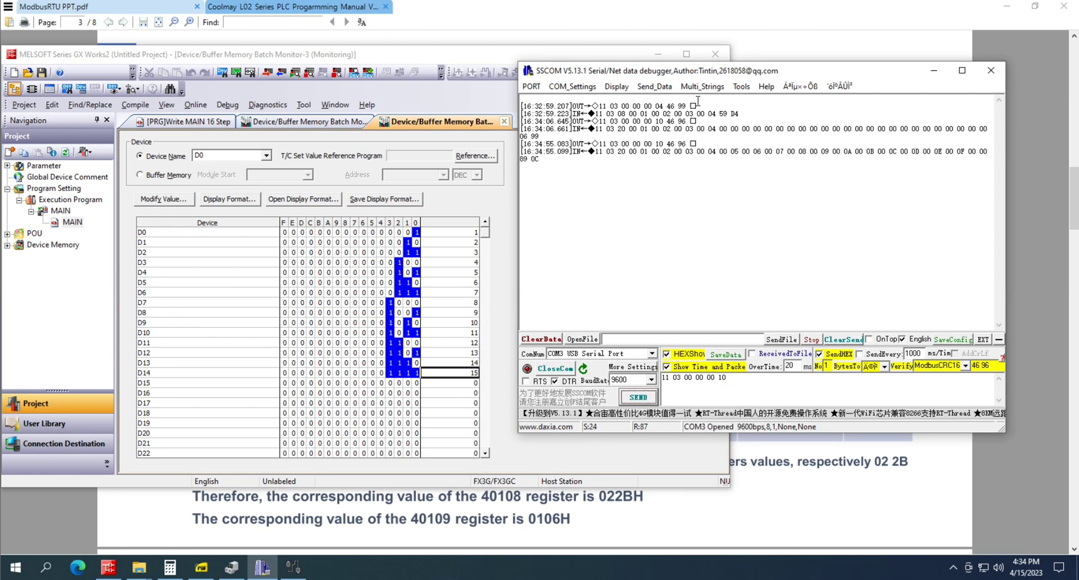
pyautogui.moveTo(1006, 196); pyautogui.dragTo(1045, 189)
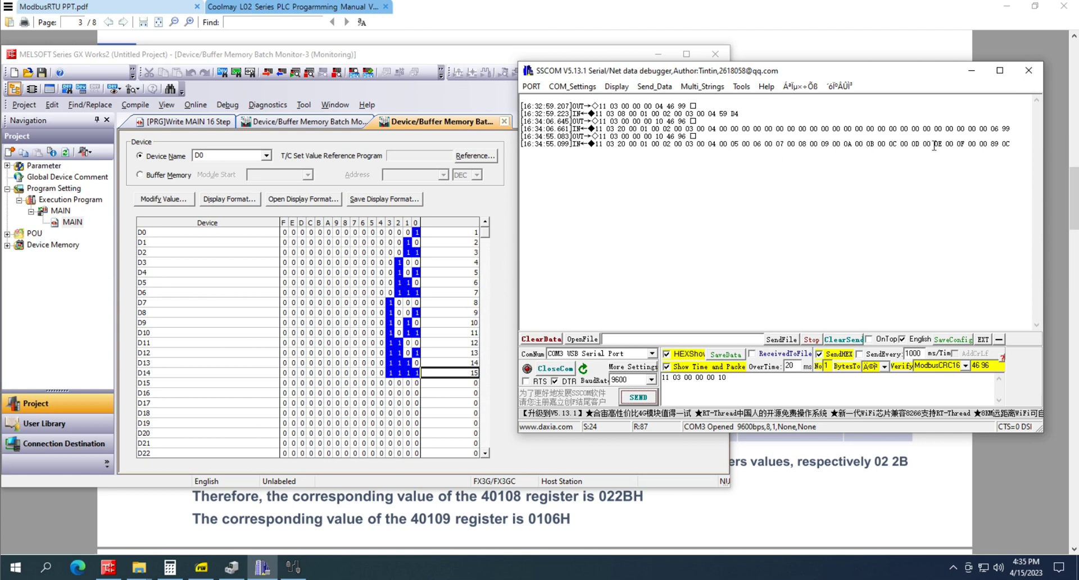
pyautogui.click(652, 399)
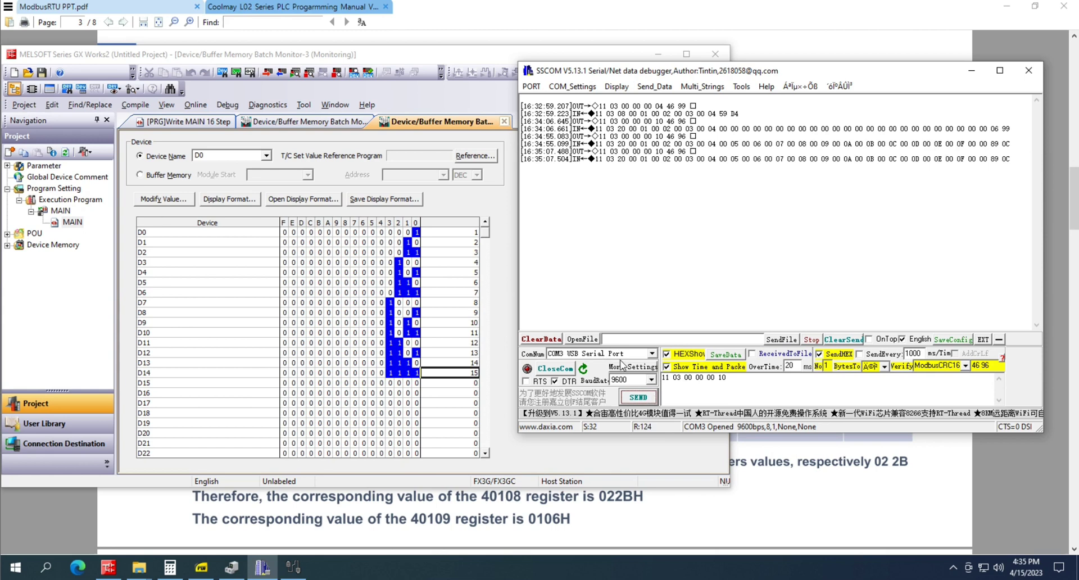
pyautogui.doubleClick(474, 382)
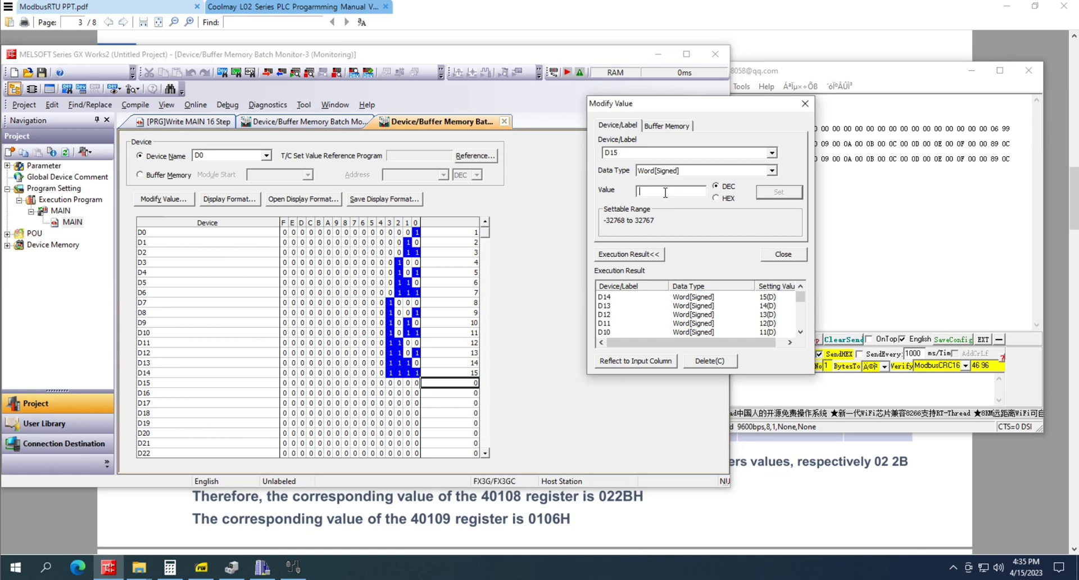
pyautogui.write('16')
pyautogui.press('Return')
pyautogui.click(925, 183)
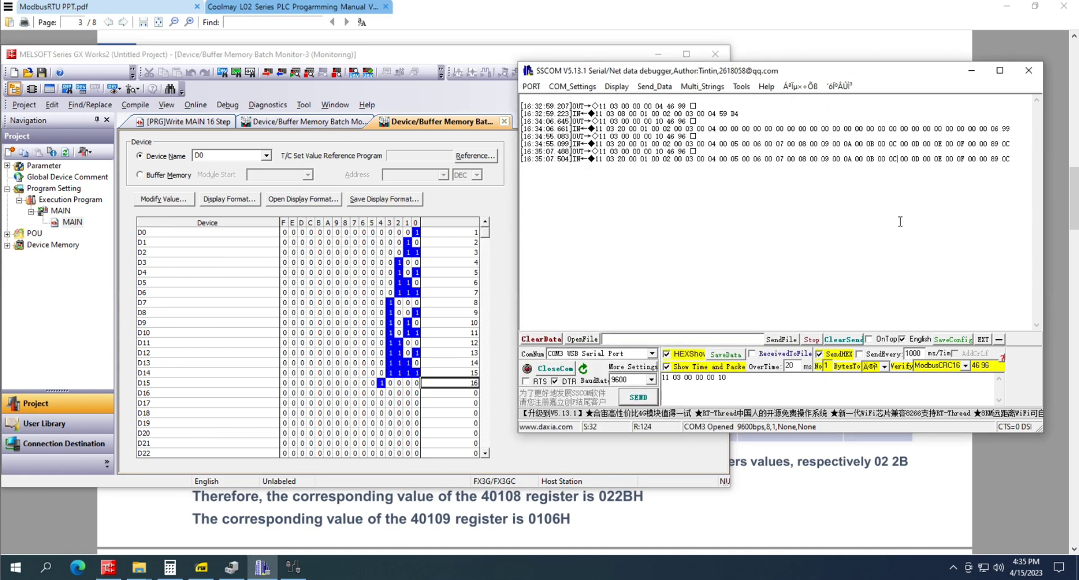
pyautogui.click(638, 397)
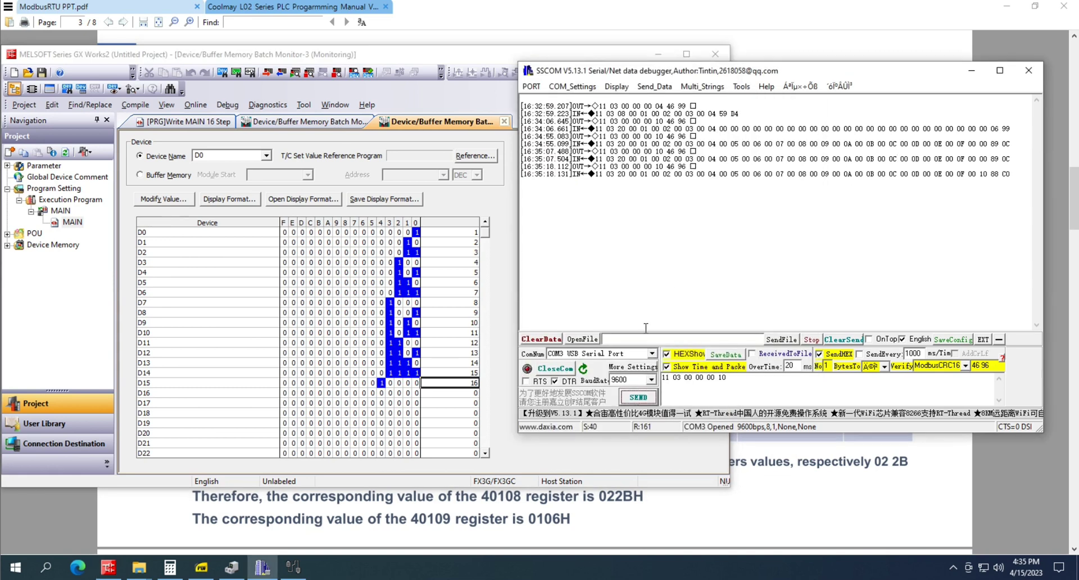
# Examine the latest response in the SSCOM log, from its byte count through the register data words to the last register
pyautogui.doubleClick(983, 174)
pyautogui.doubleClick(618, 175)
pyautogui.doubleClick(620, 175)
pyautogui.click(677, 209)
pyautogui.moveTo(628, 177); pyautogui.dragTo(708, 174)
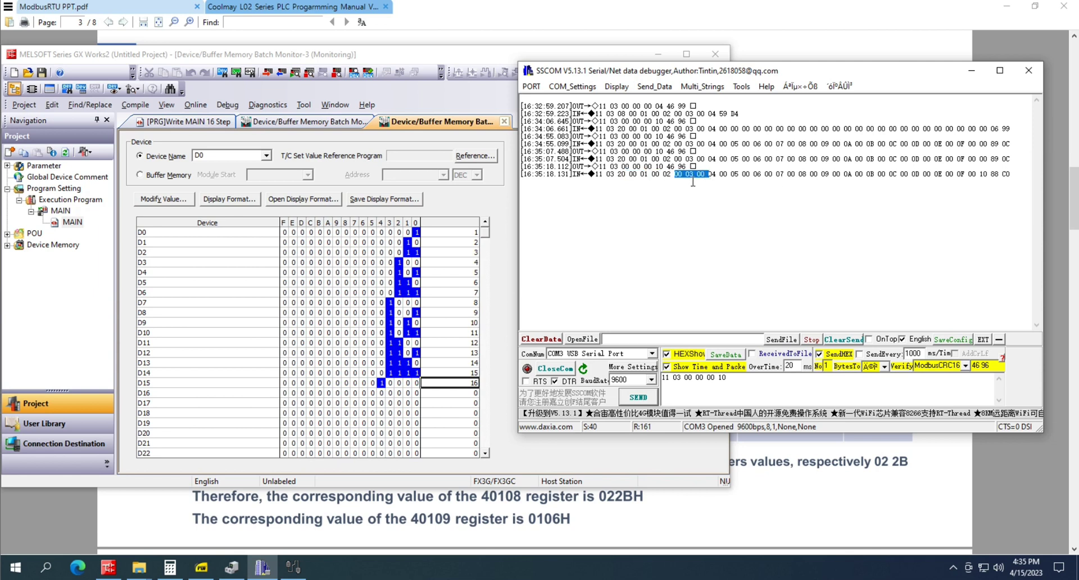
pyautogui.click(692, 176)
pyautogui.click(874, 173)
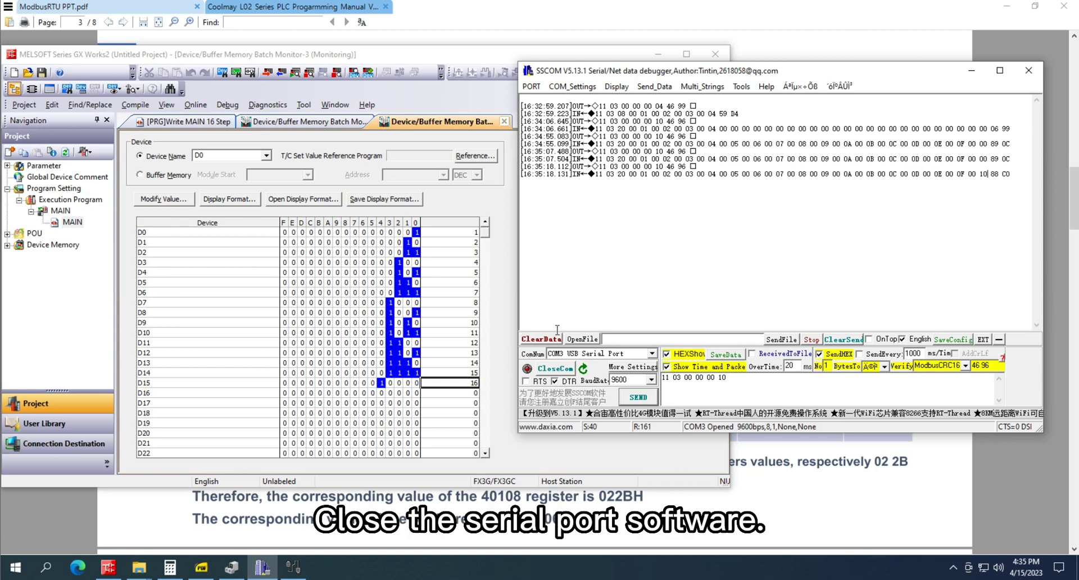
# Close the COM3 port in SSCOM, clear away its window, the Modify Value dialog and the PDF, and switch to Modbus Poll
pyautogui.click(556, 369)
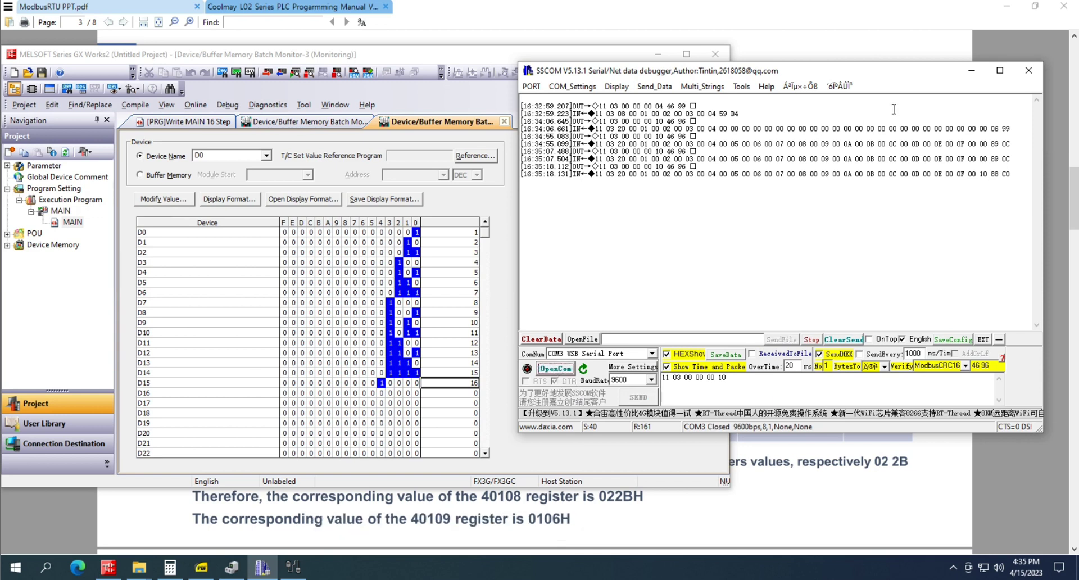
pyautogui.click(971, 70)
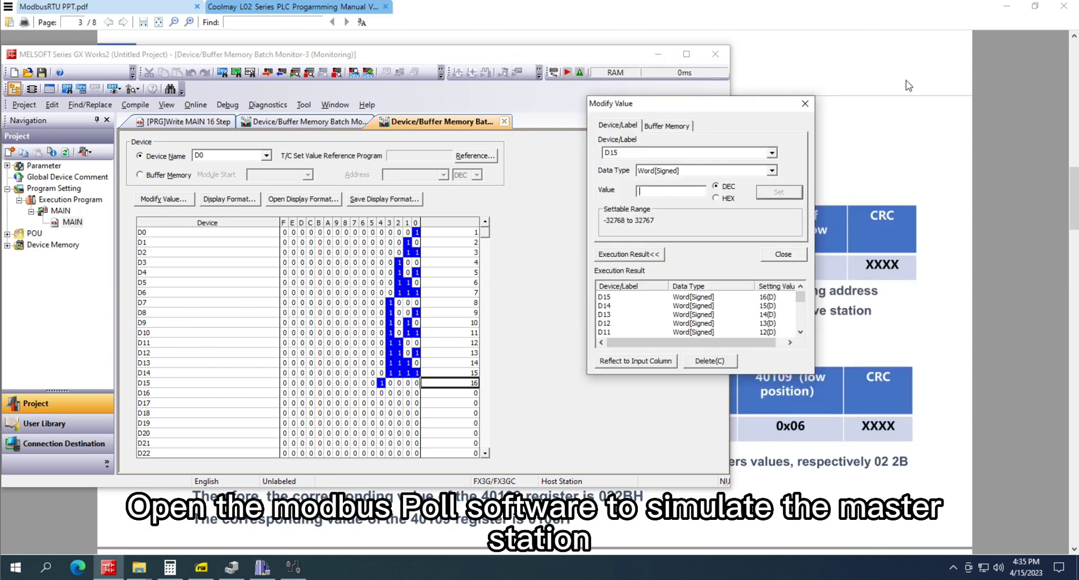
pyautogui.click(805, 104)
pyautogui.click(1006, 5)
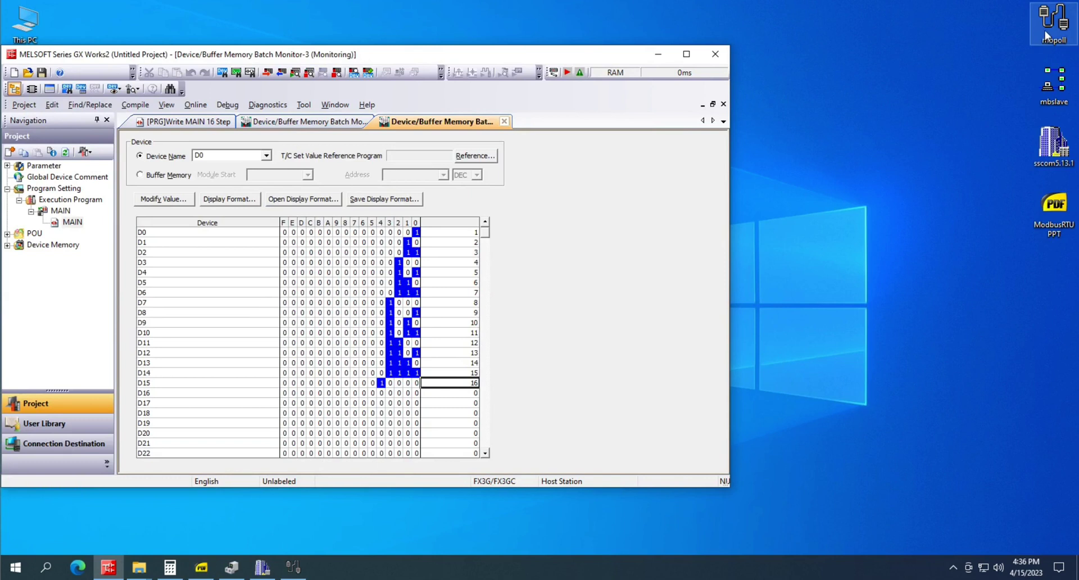
pyautogui.click(293, 566)
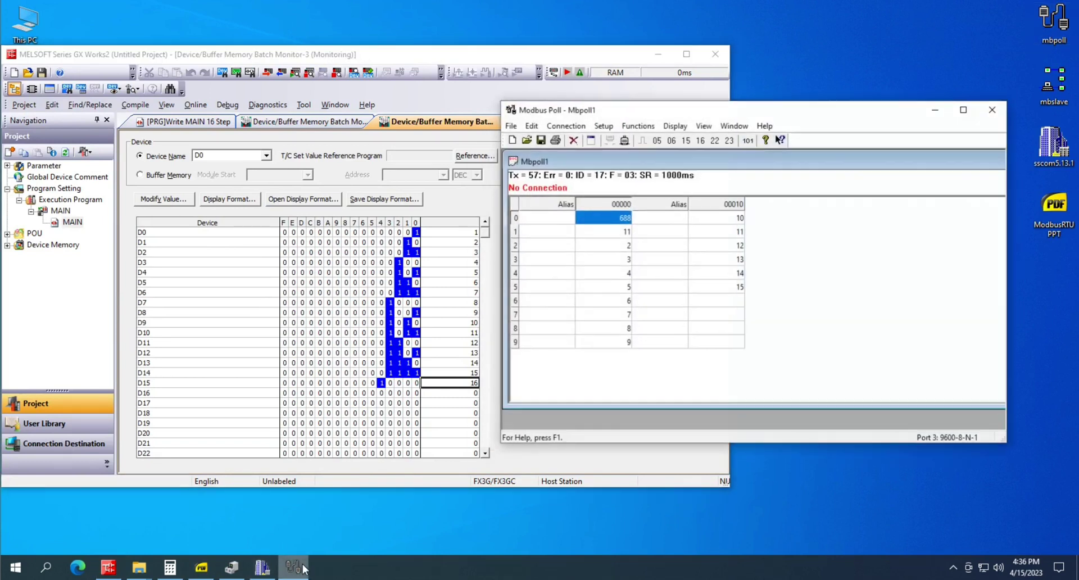
# Confirm the read definition with slave ID 17, function 03 Read Holding Registers (4x), address 0 and quantity 16
pyautogui.click(603, 127)
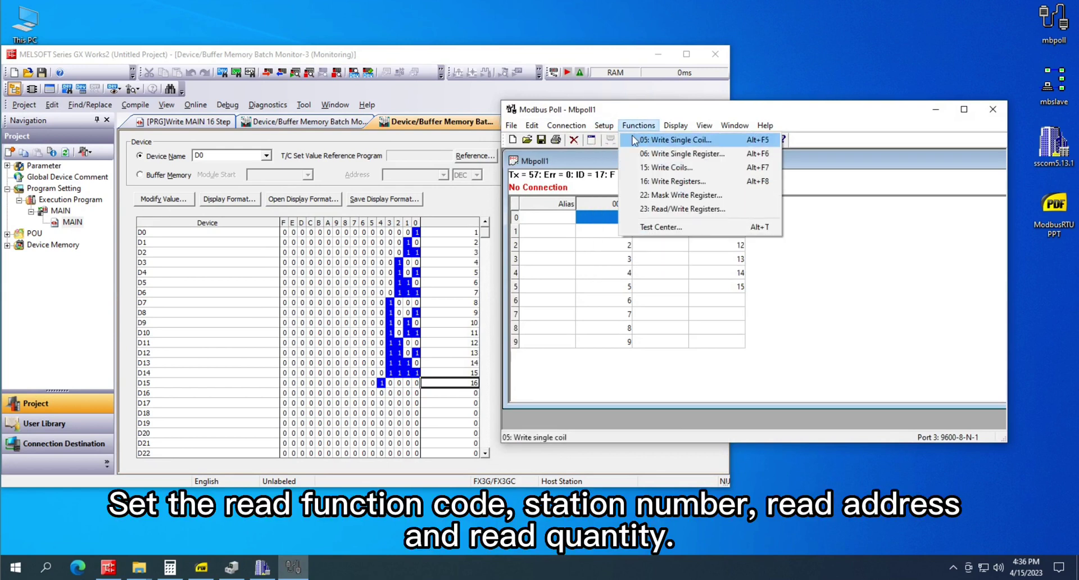
pyautogui.click(629, 139)
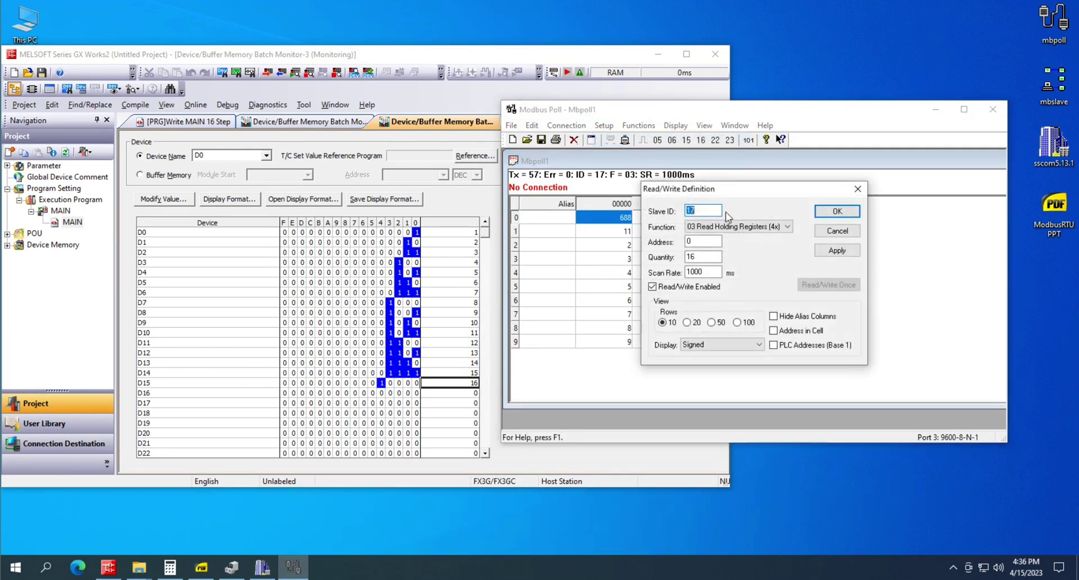
pyautogui.click(786, 226)
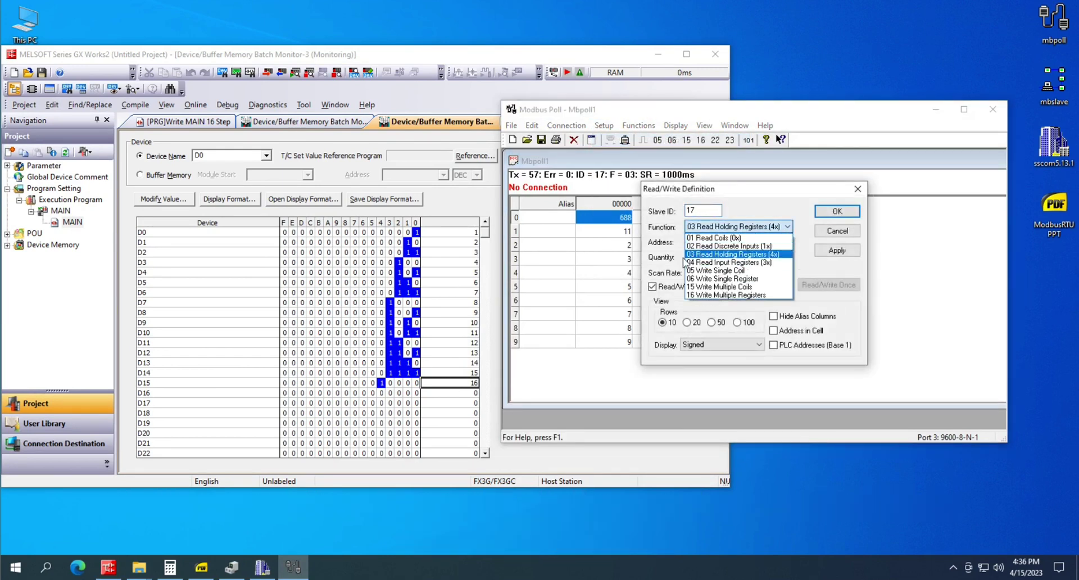
pyautogui.click(691, 255)
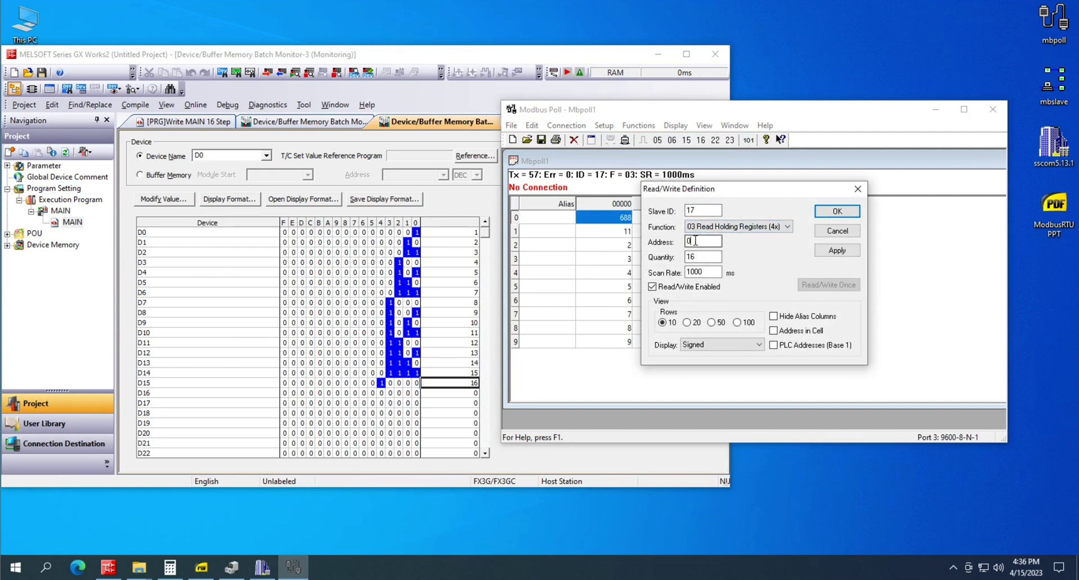
pyautogui.click(703, 257)
pyautogui.click(834, 213)
# Connect over USB Serial Port (COM3) in RTU mode with 9600 baud, 8 data bits, no parity and 1 stop bit
pyautogui.click(582, 128)
pyautogui.click(591, 141)
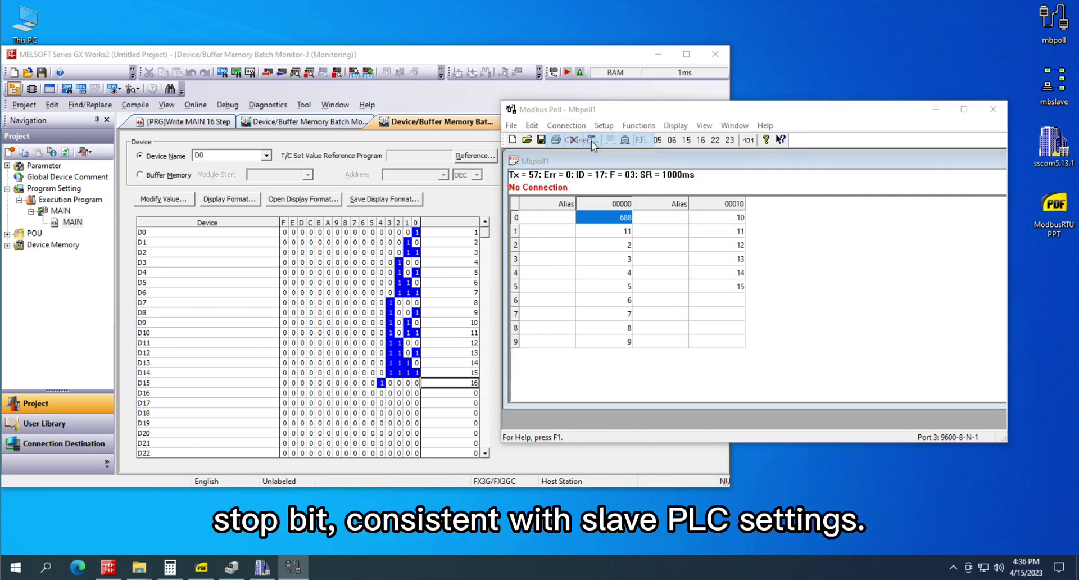
pyautogui.click(709, 240)
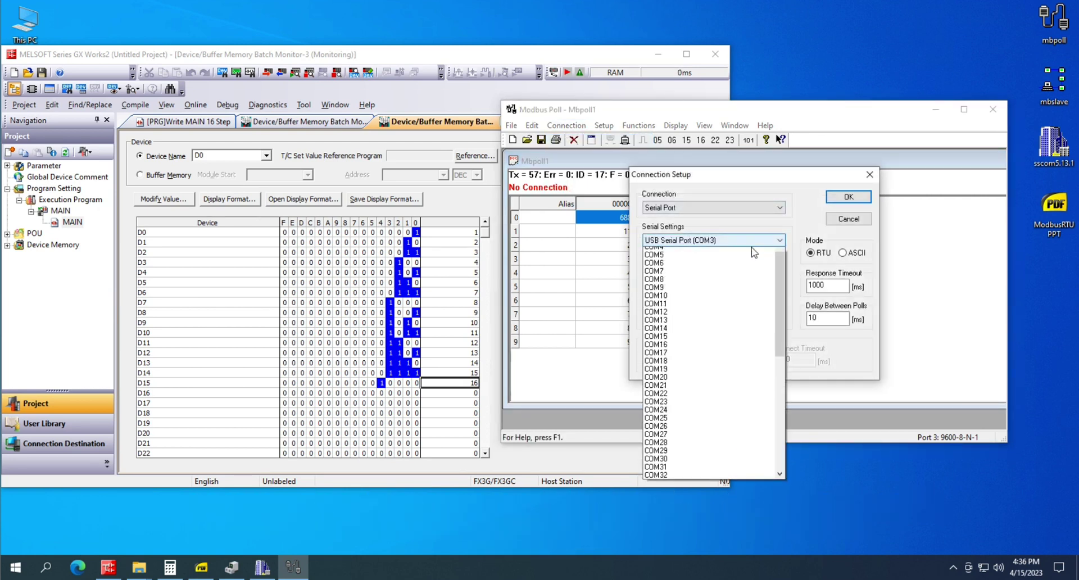
pyautogui.click(691, 264)
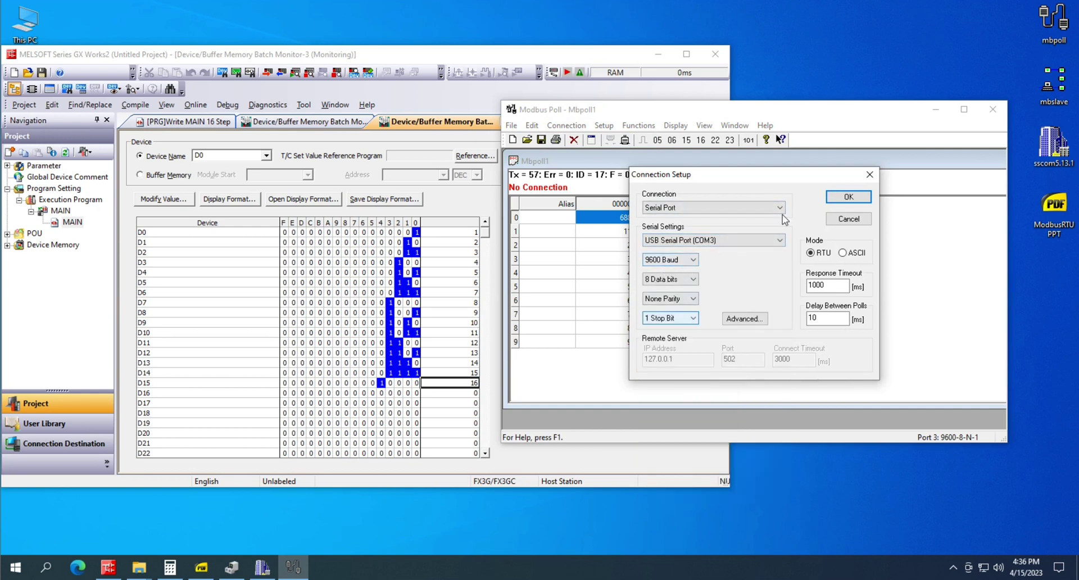
pyautogui.click(849, 197)
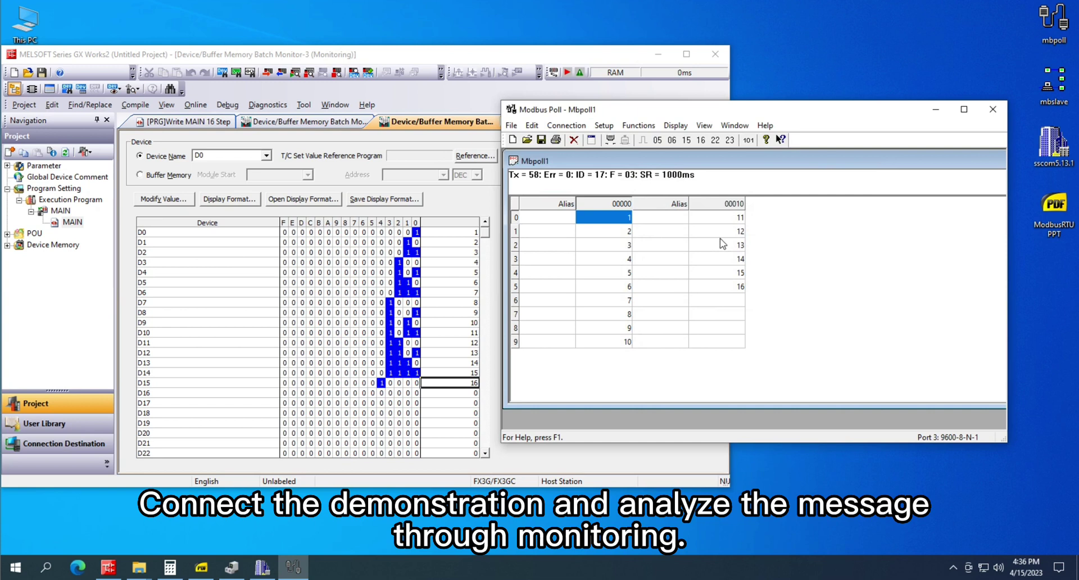
# Write the value 2 to register address 0 of slave 17 using function 06, and close the write dialog
pyautogui.doubleClick(622, 224)
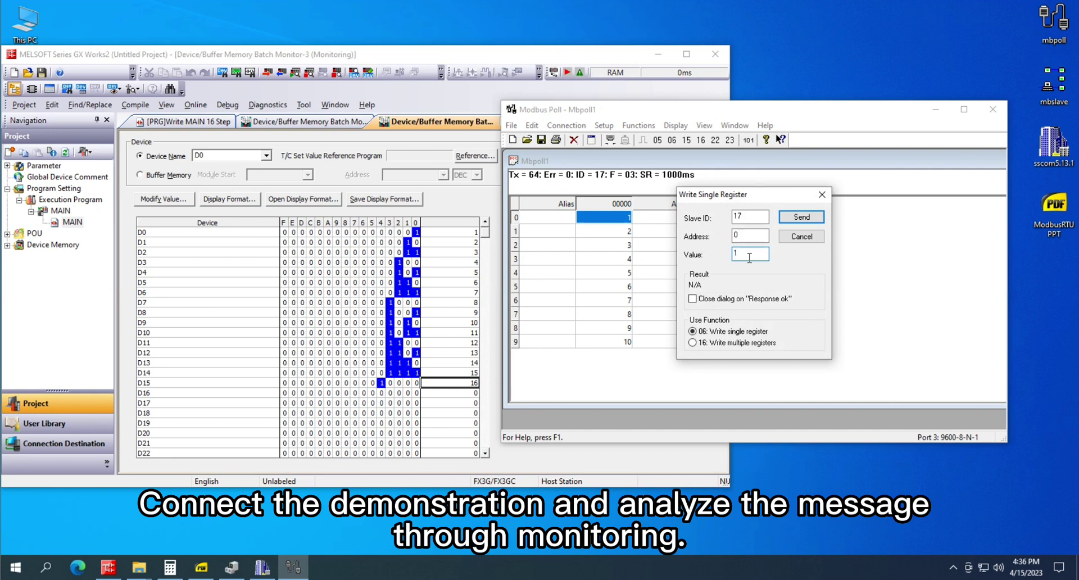
pyautogui.press('BackSpace')
pyautogui.write('2')
pyautogui.click(803, 218)
pyautogui.press('Tab')
pyautogui.press('Tab')
pyautogui.press('Tab')
pyautogui.write('2')
pyautogui.click(461, 252)
pyautogui.click(909, 114)
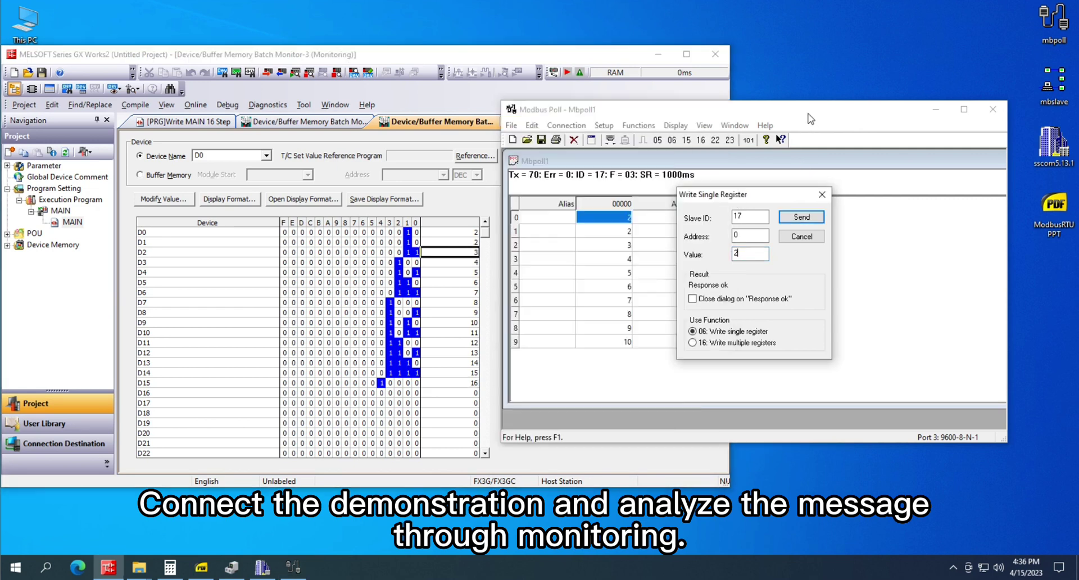
pyautogui.click(725, 117)
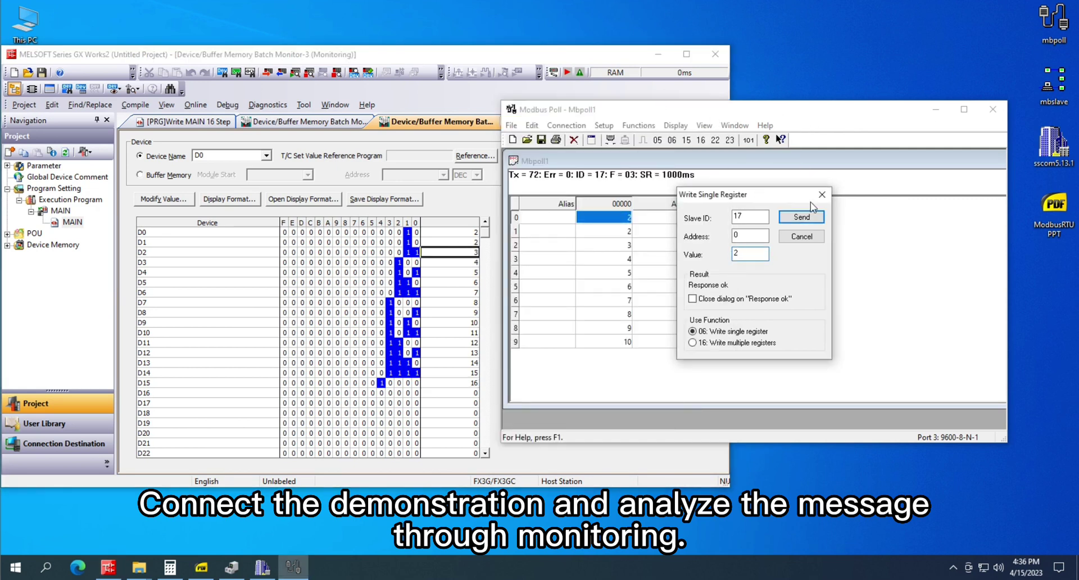
pyautogui.press('Escape')
# Place the Modbus Poll window beside GX Works2 and set register D1 to 11 as a decimal signed word
pyautogui.moveTo(726, 117); pyautogui.dragTo(903, 124)
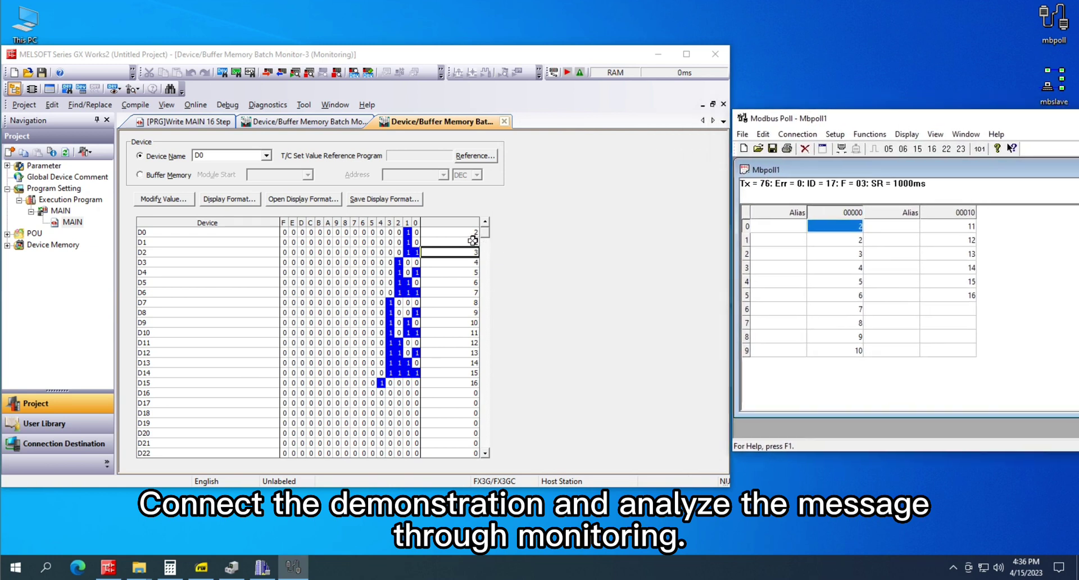
pyautogui.doubleClick(472, 239)
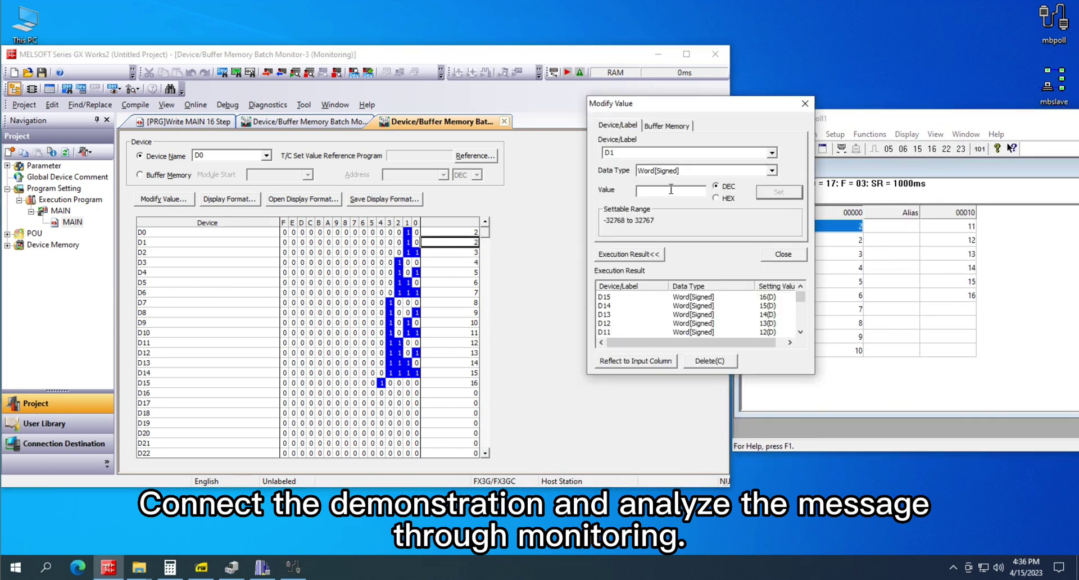
pyautogui.moveTo(646, 103); pyautogui.dragTo(576, 105)
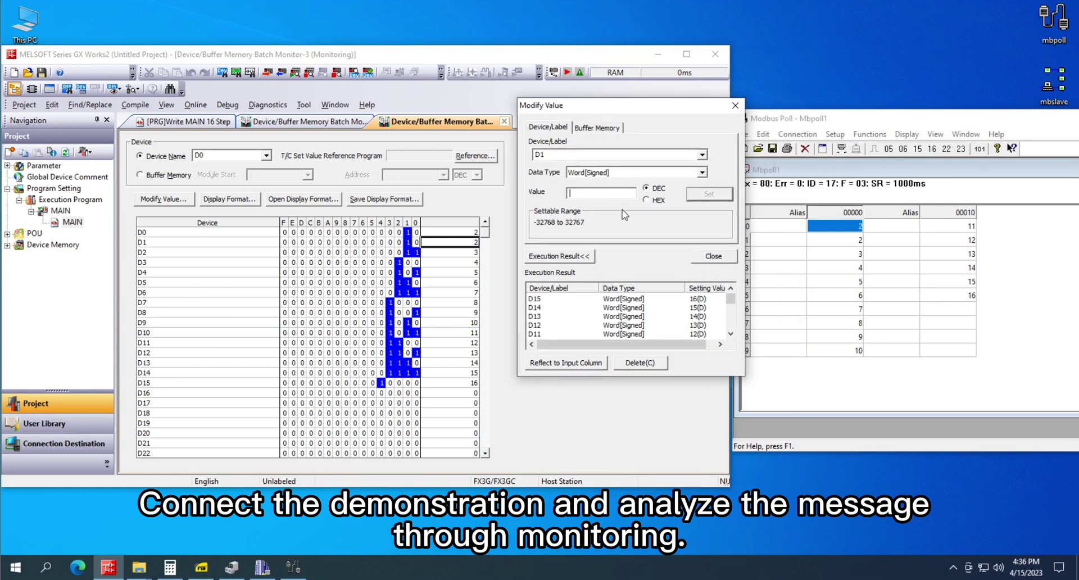
pyautogui.write('11')
pyautogui.press('Return')
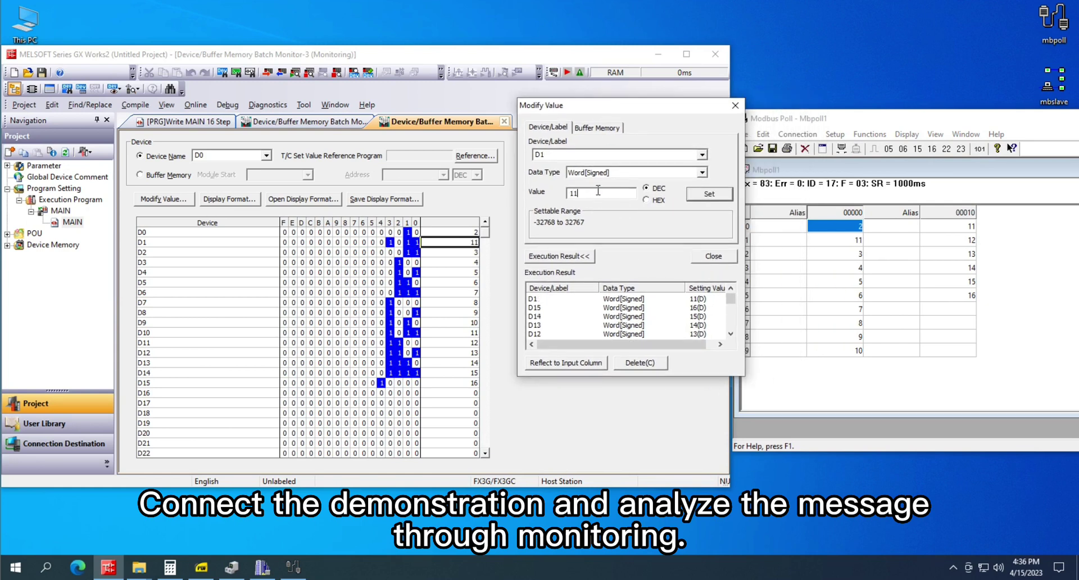
# Open Modbus Poll's communication traffic log, enlarge it to show complete messages, and stop the capture
pyautogui.click(885, 118)
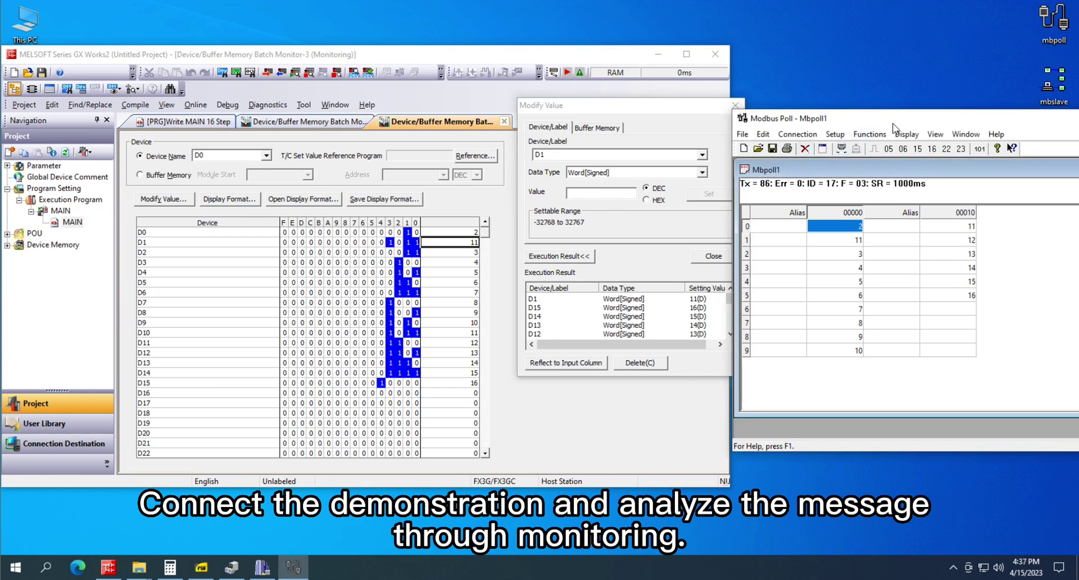
pyautogui.moveTo(894, 119); pyautogui.dragTo(749, 117)
pyautogui.click(764, 133)
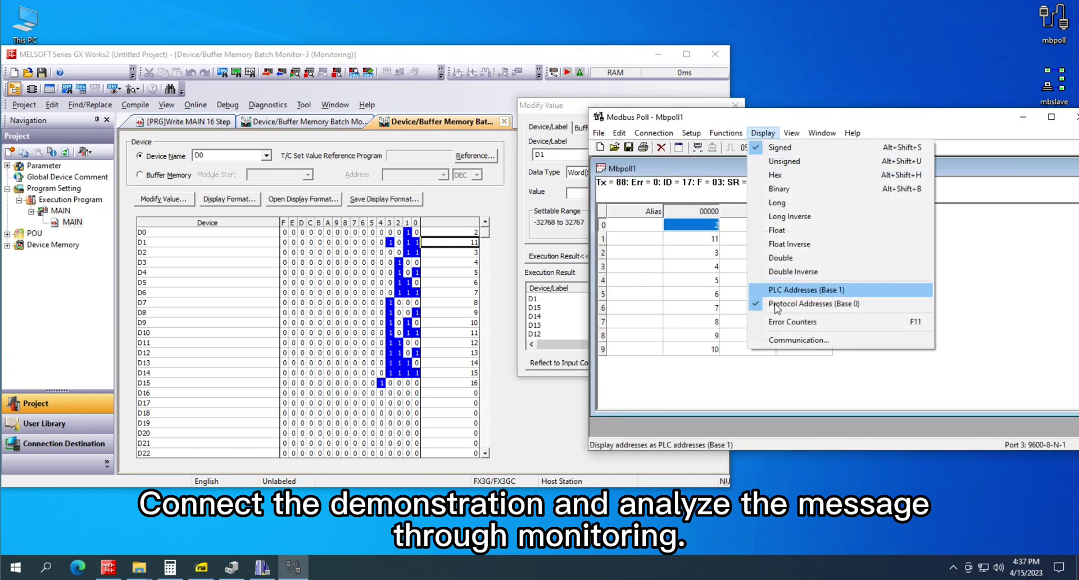
pyautogui.click(794, 340)
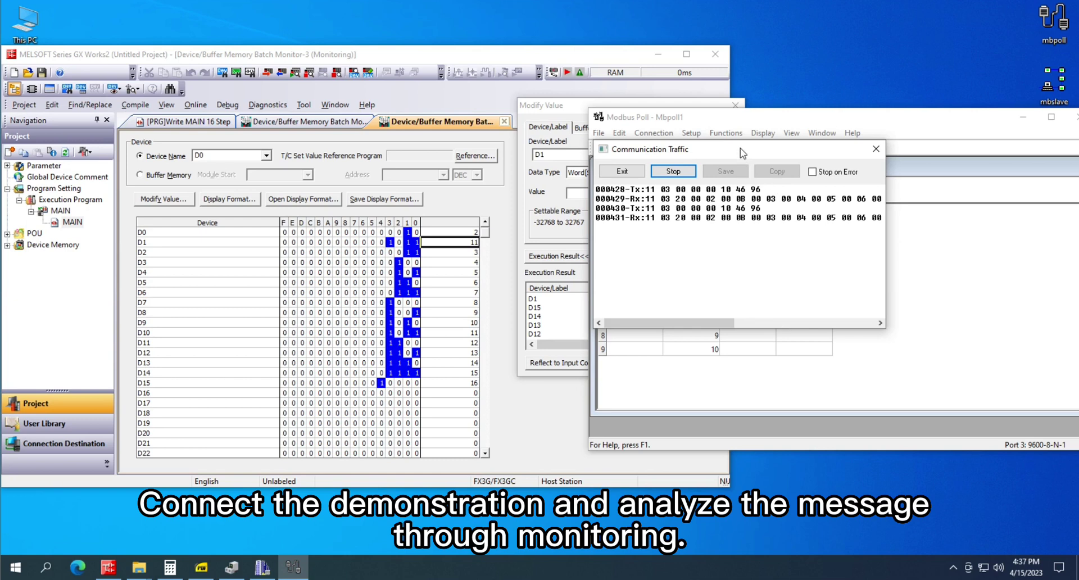
pyautogui.moveTo(794, 145); pyautogui.dragTo(417, 133)
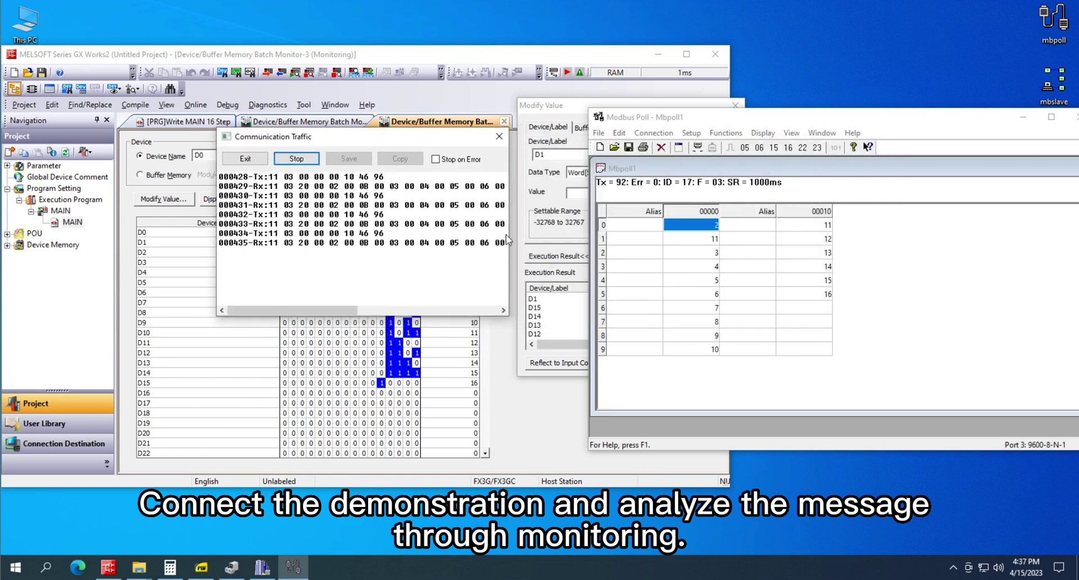
pyautogui.moveTo(515, 258); pyautogui.dragTo(972, 260)
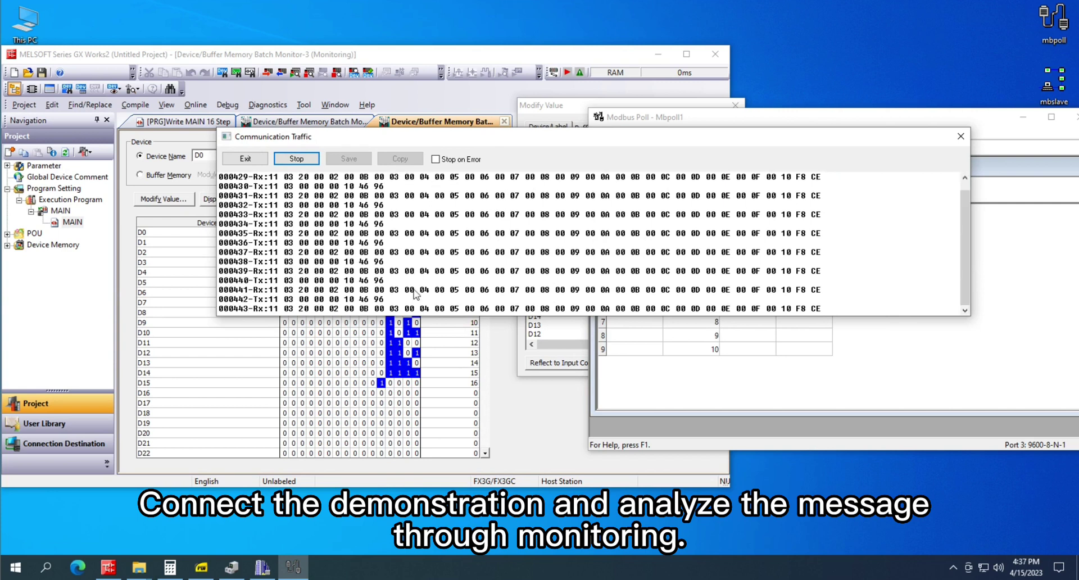
pyautogui.click(296, 158)
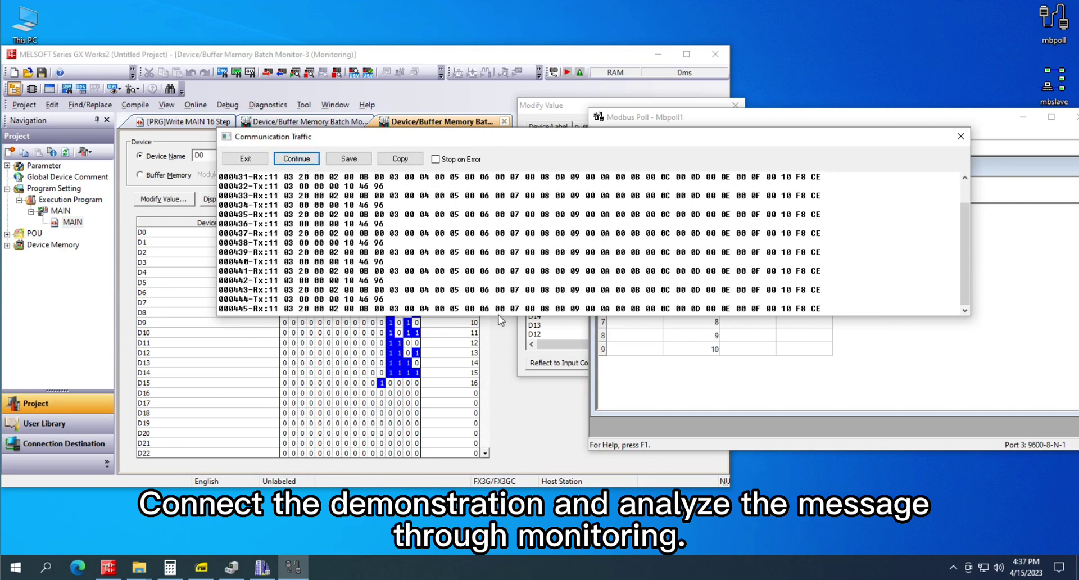
pyautogui.moveTo(498, 316); pyautogui.dragTo(498, 421)
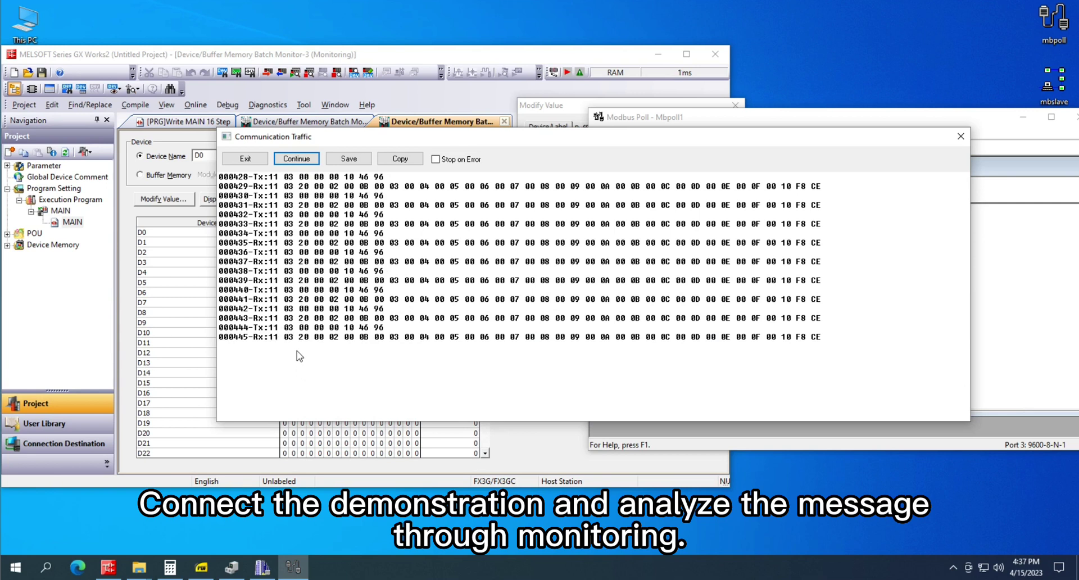
# Compare the last Tx request in the traffic log with the SSCOM read message, including its checksum, and select the last Rx response
pyautogui.click(279, 328)
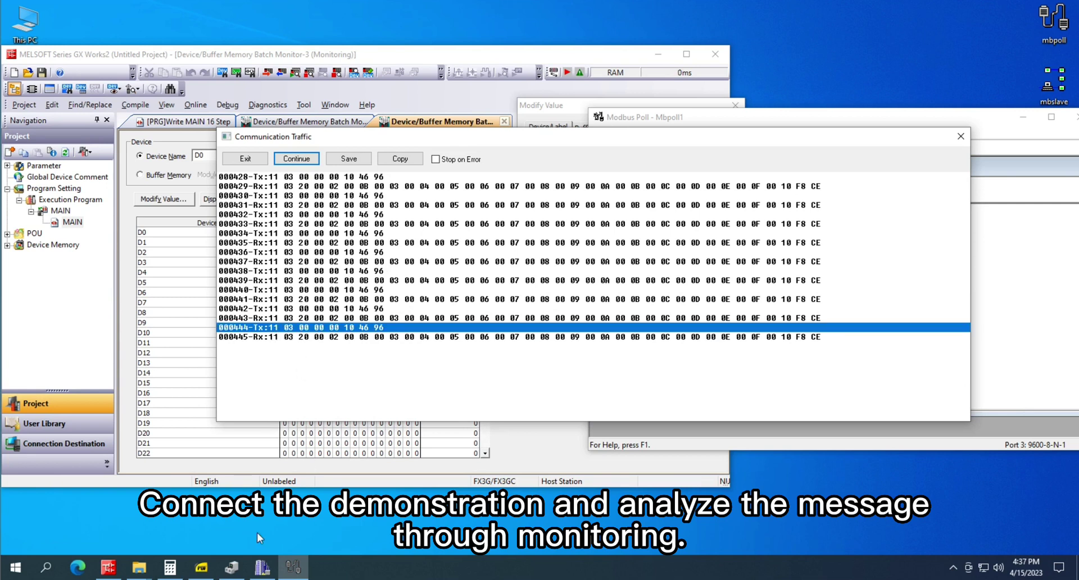
pyautogui.click(259, 567)
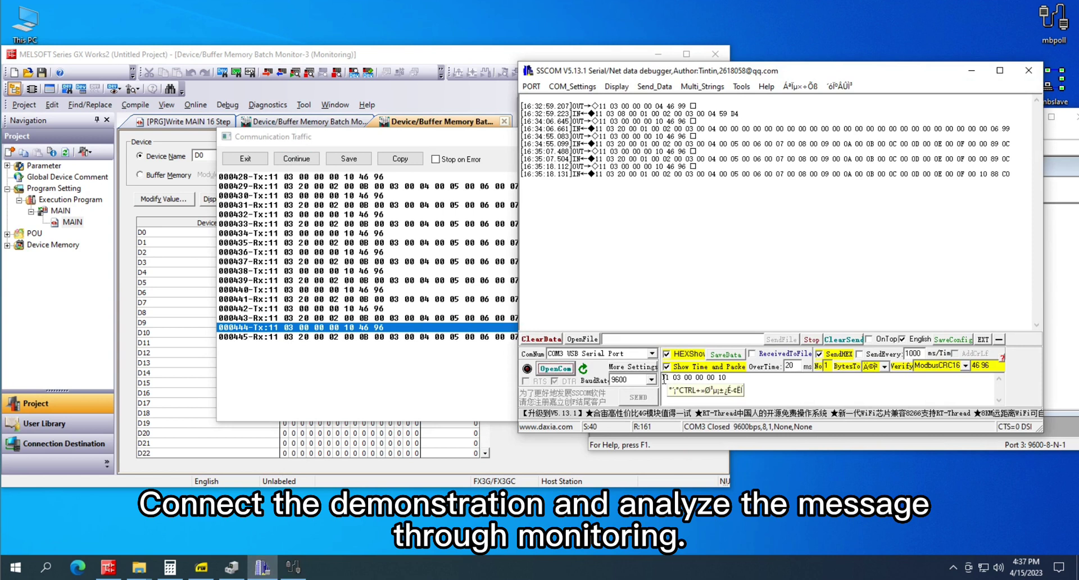
pyautogui.click(667, 380)
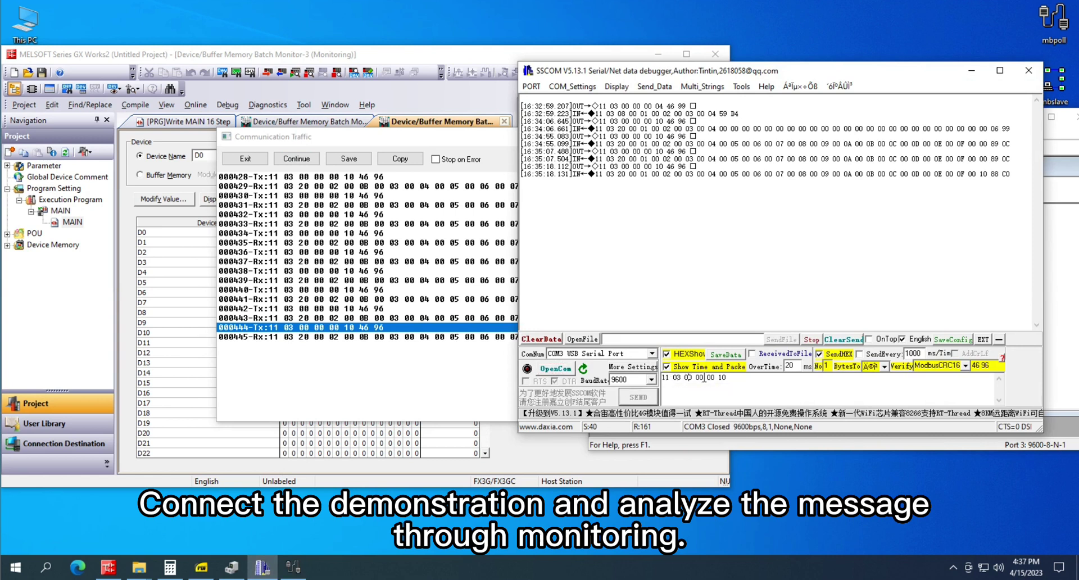
pyautogui.click(354, 333)
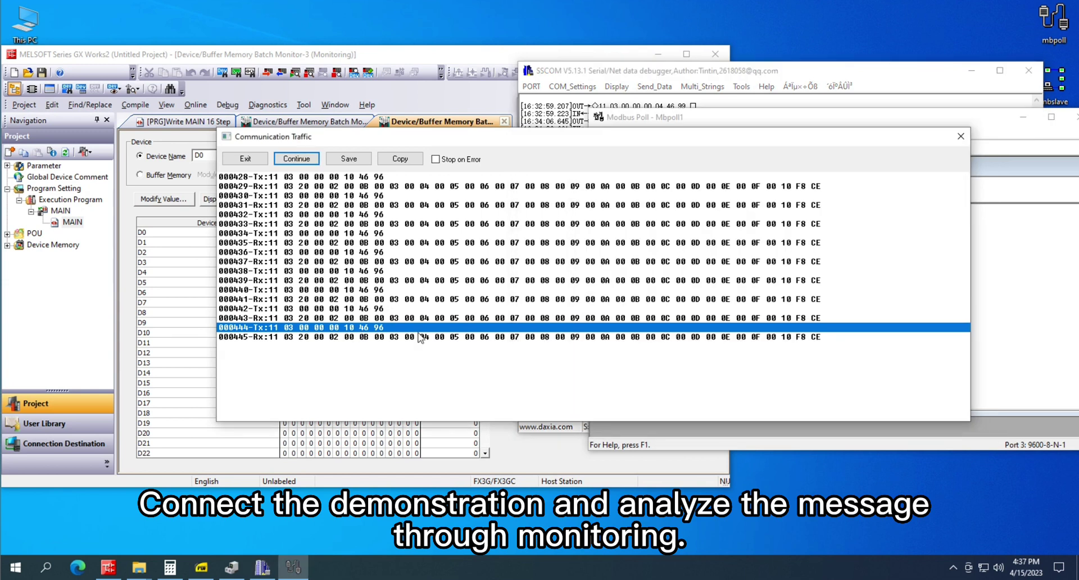
pyautogui.click(712, 432)
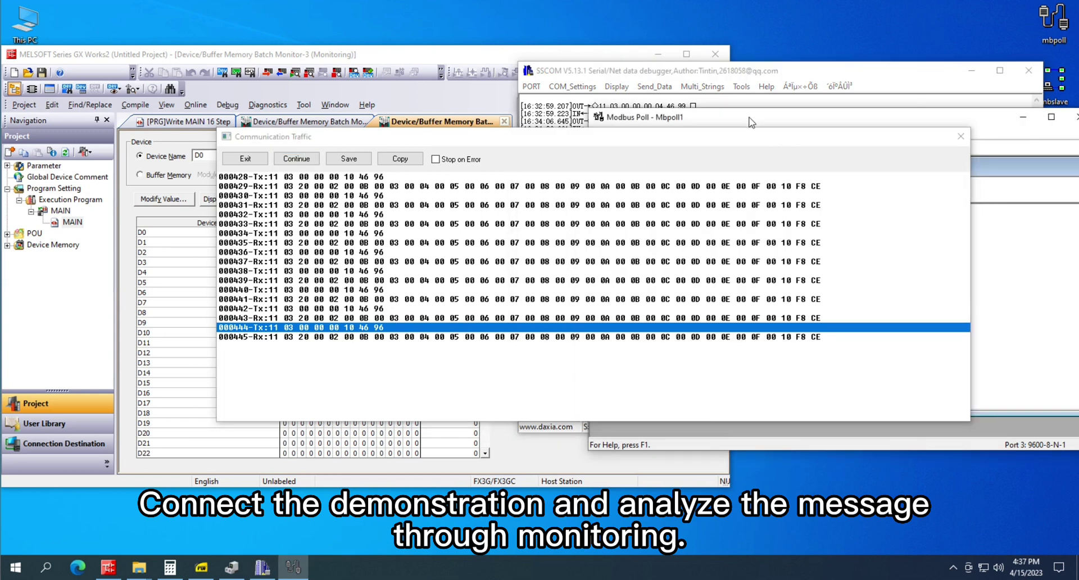
pyautogui.click(679, 73)
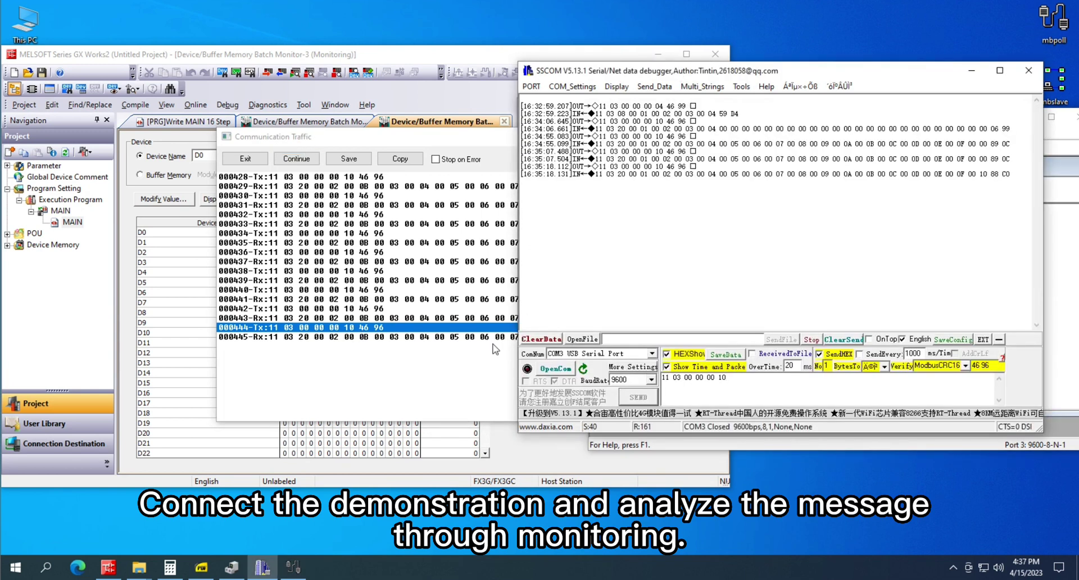
pyautogui.click(372, 328)
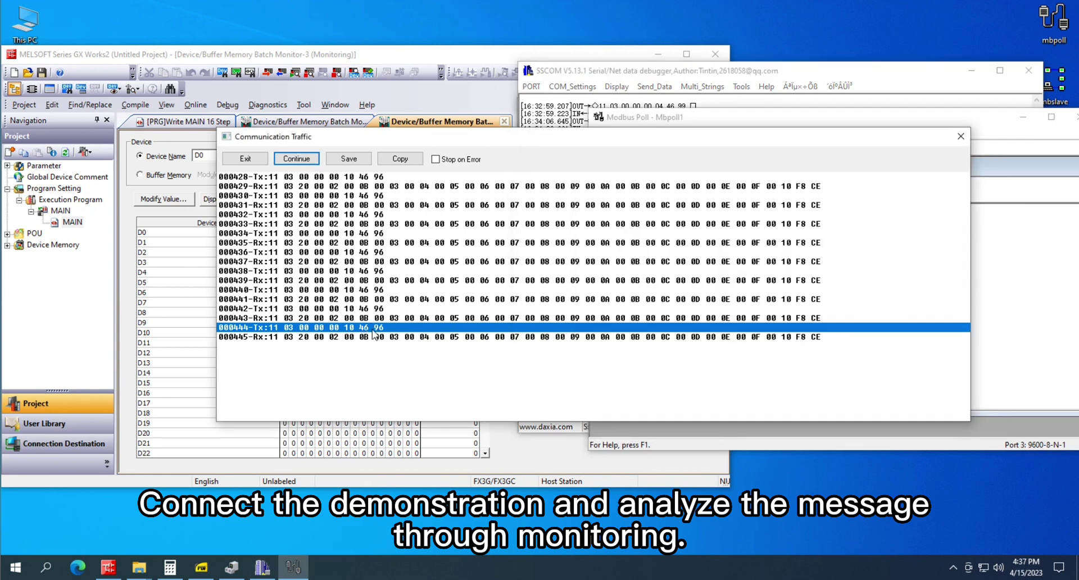
pyautogui.click(672, 104)
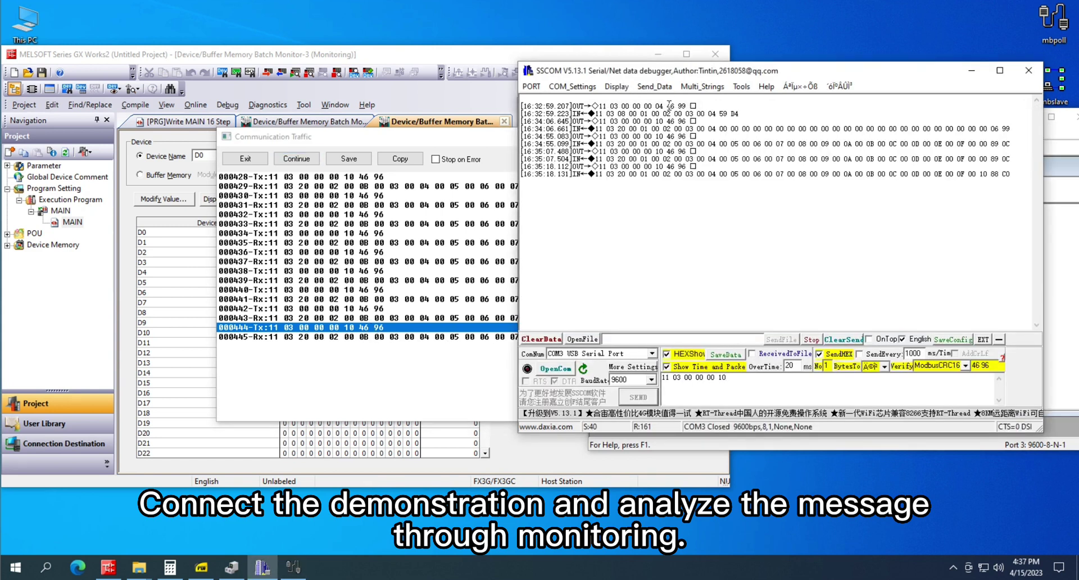
pyautogui.moveTo(669, 105); pyautogui.dragTo(684, 104)
pyautogui.click(427, 377)
pyautogui.click(299, 337)
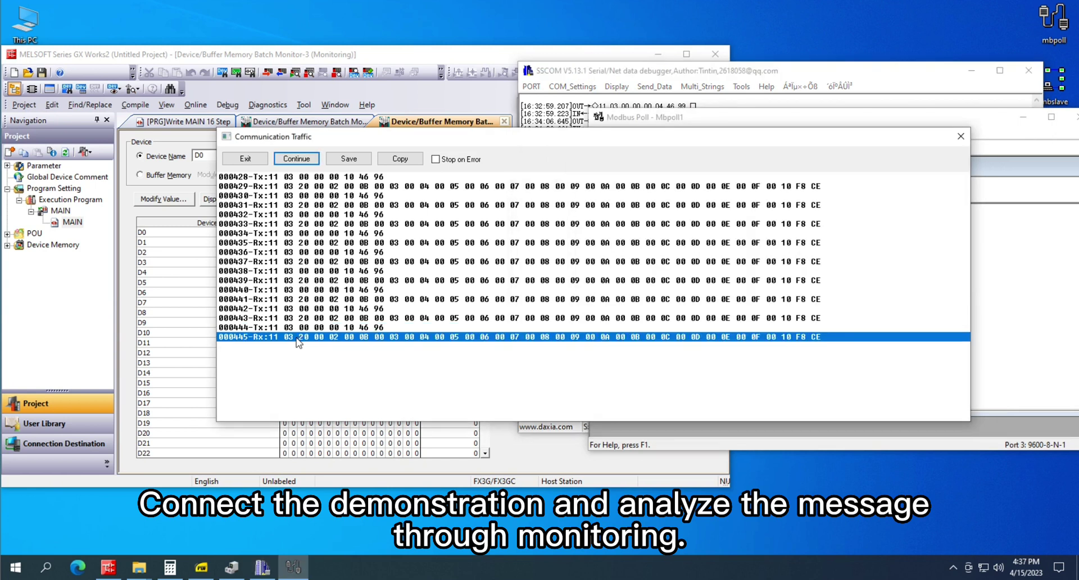